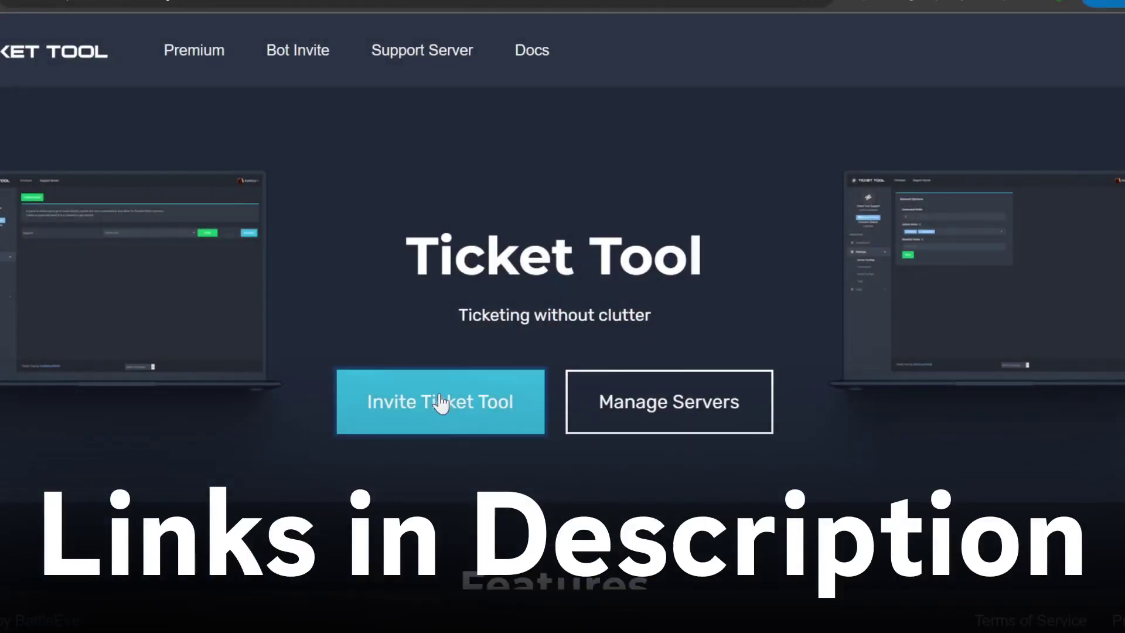
- Authorize Ticket Tool for the test yt server and pass the hCaptcha check
click(440, 402)
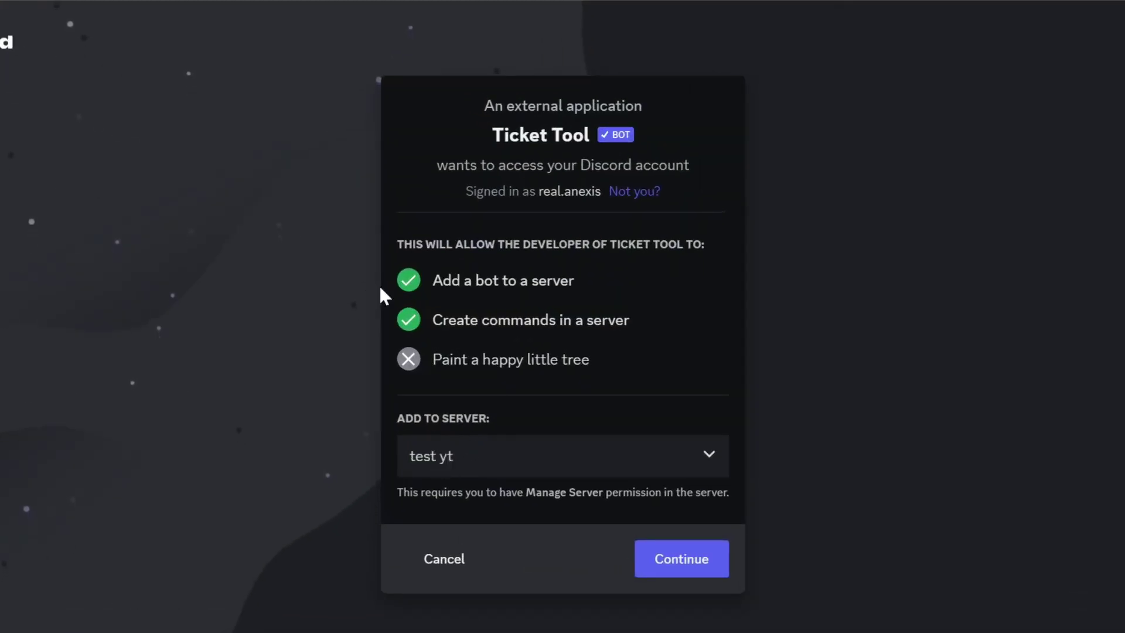
key(ctrl+Tab)
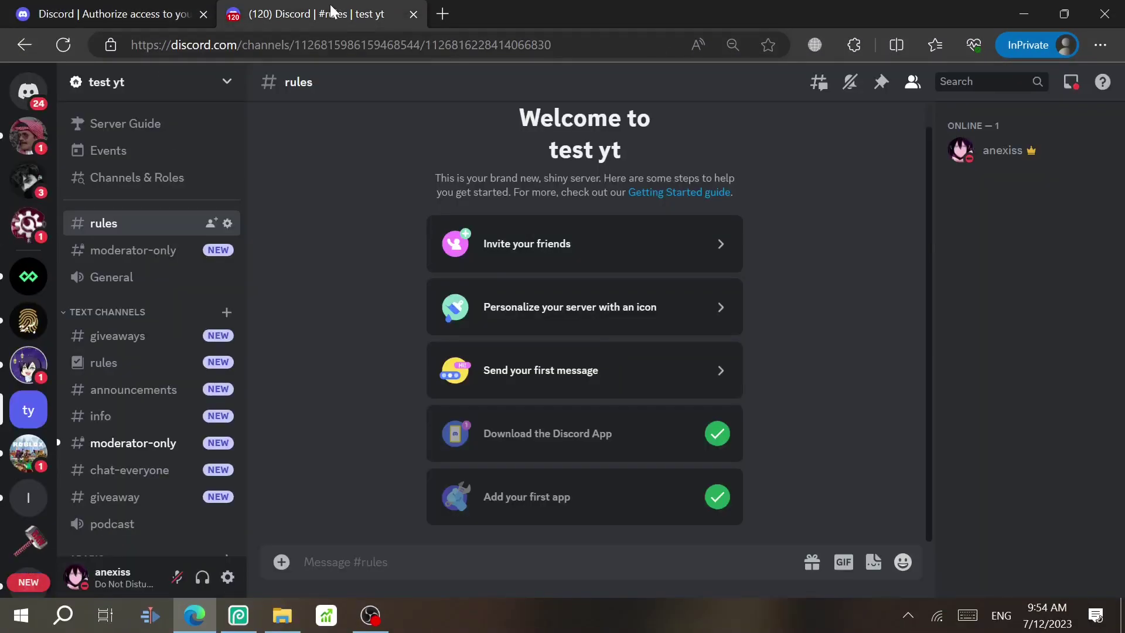
click(147, 12)
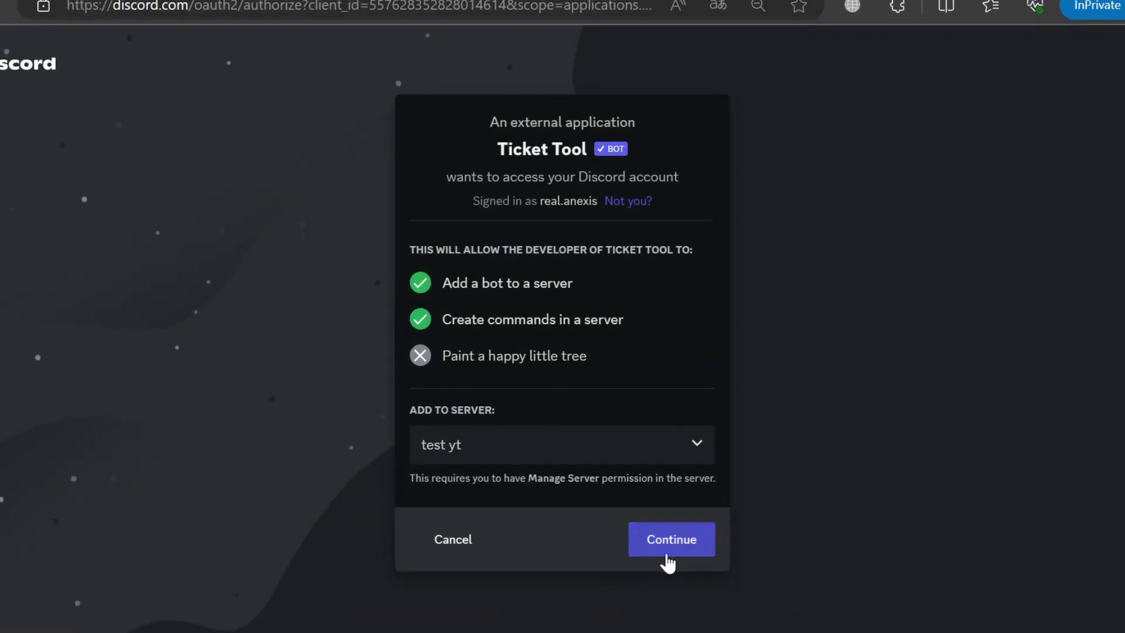
click(668, 560)
scroll(650, 535, down, 3)
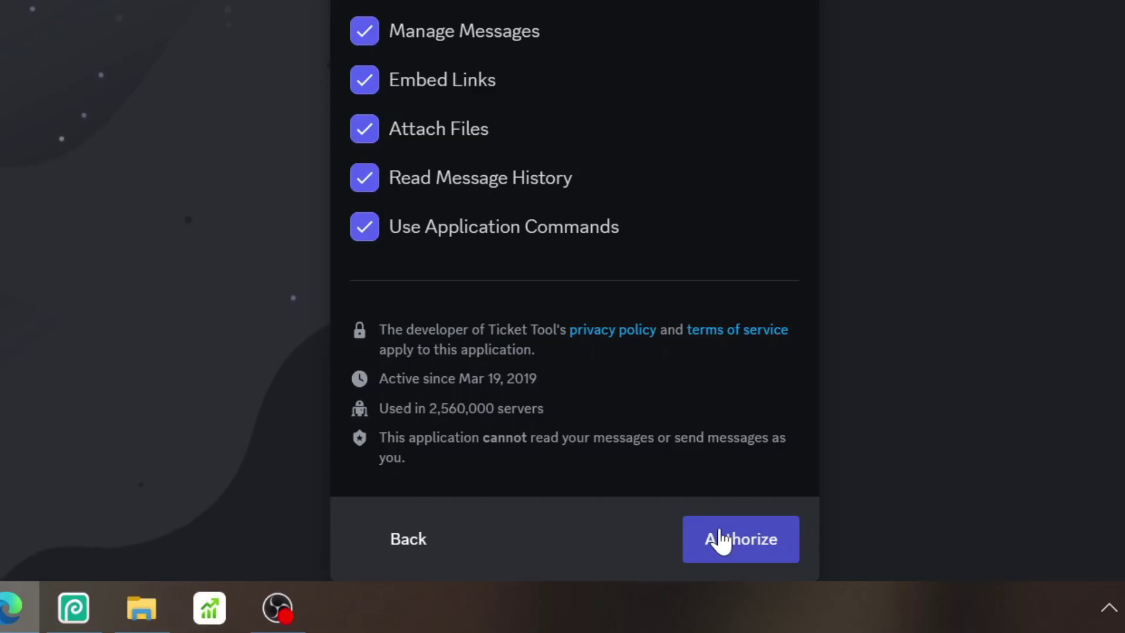
click(721, 540)
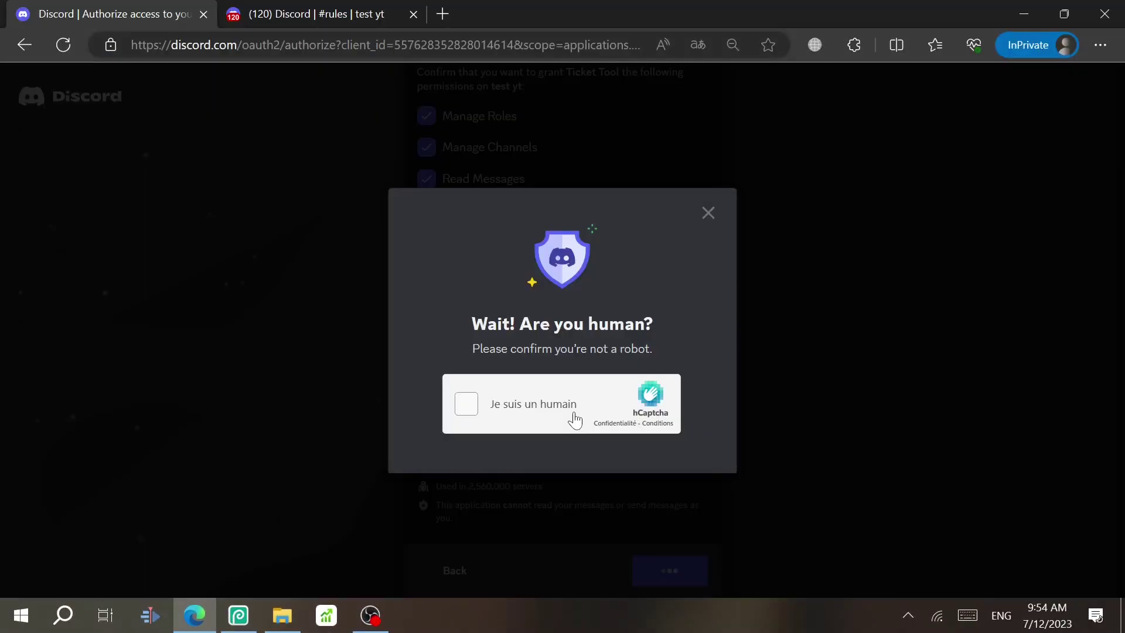
click(574, 412)
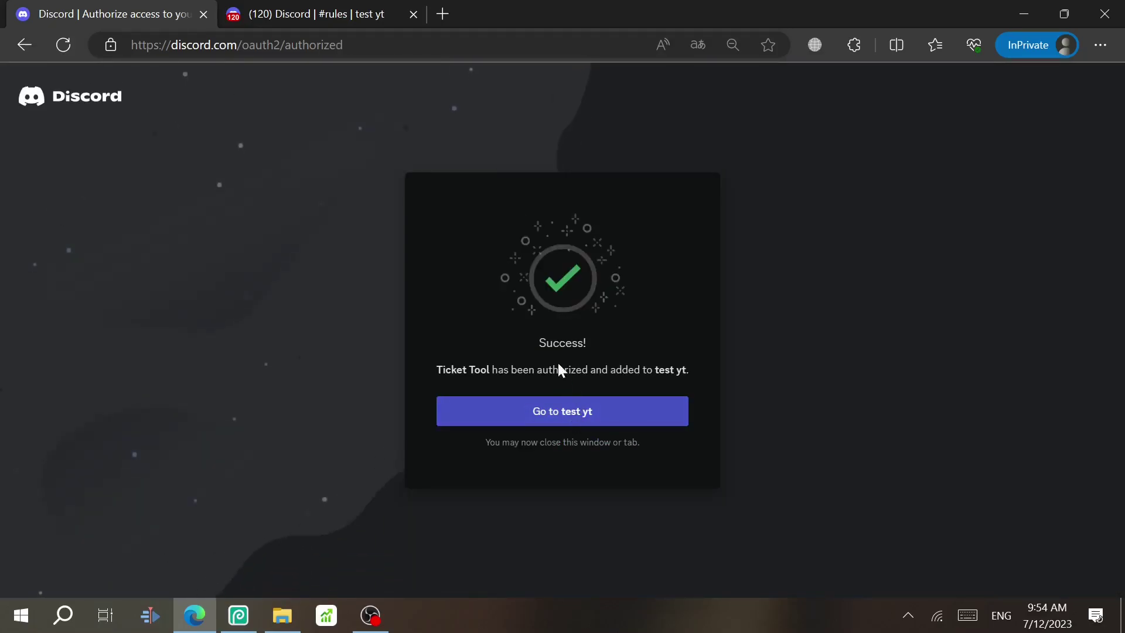
click(400, 8)
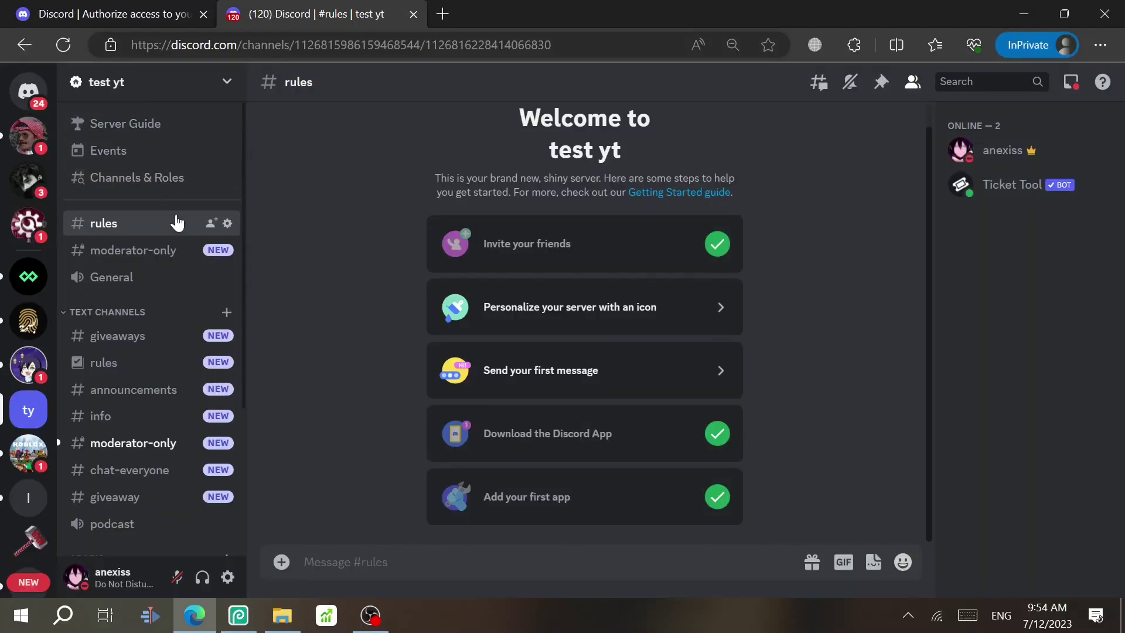
- Create a text channel named ticket-tool in the test yt server
click(227, 312)
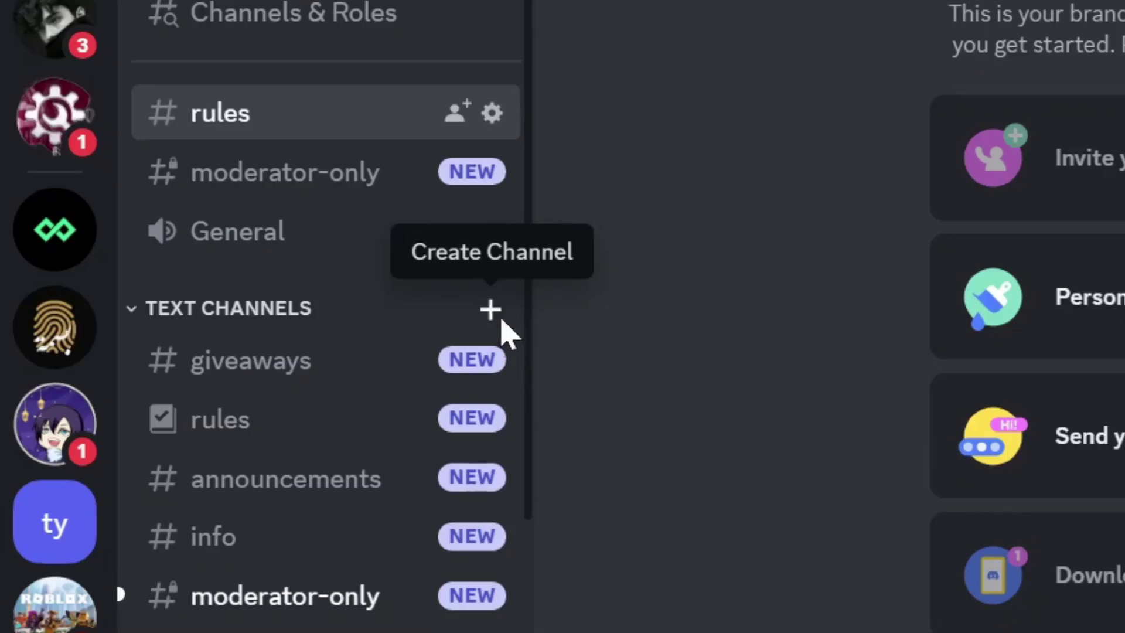
click(490, 309)
text(ti)
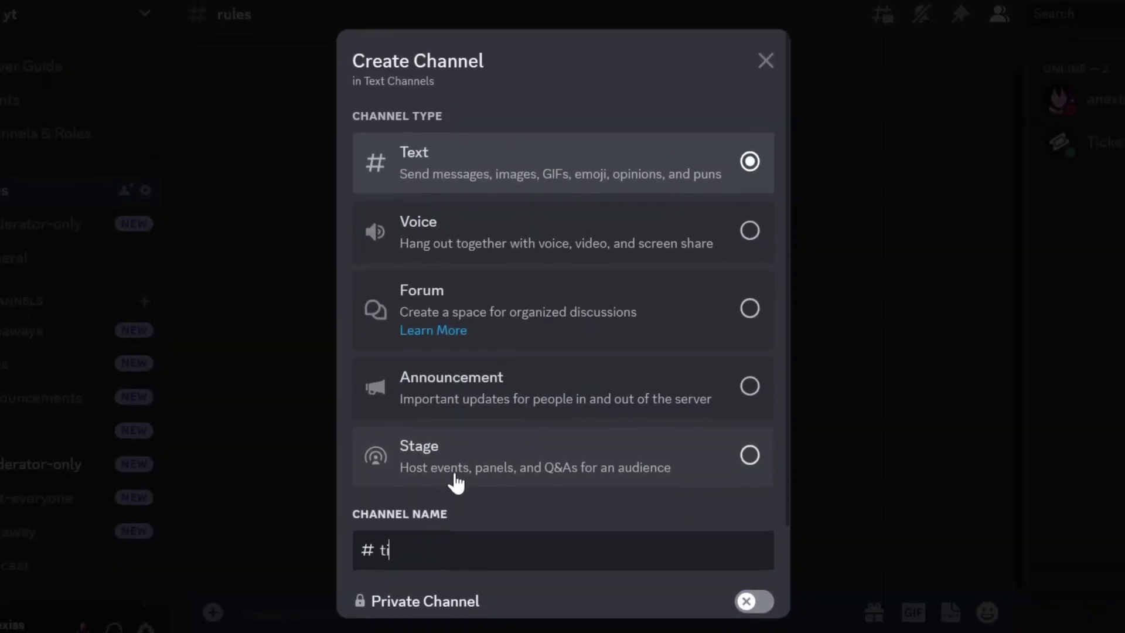
text(cket-tool)
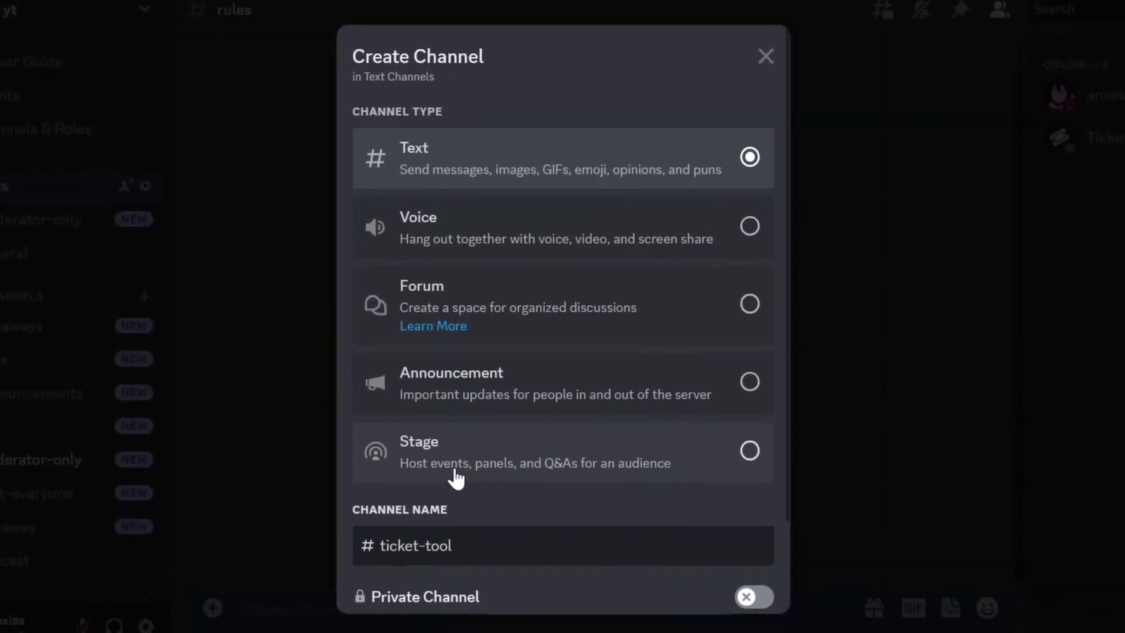
scroll(456, 480, down, 3)
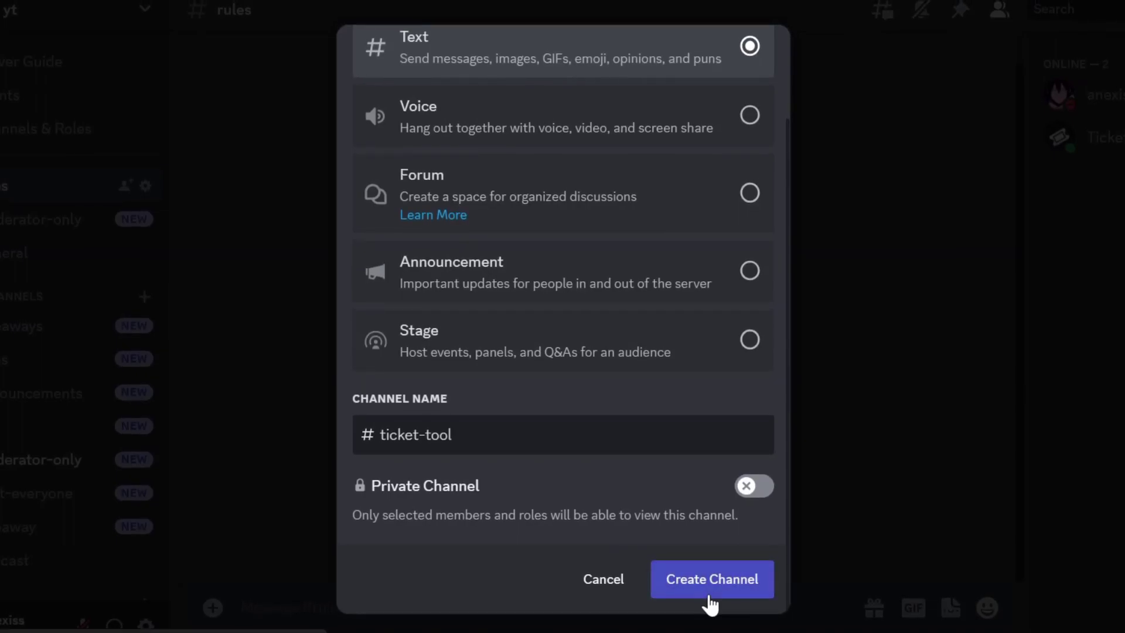
click(710, 597)
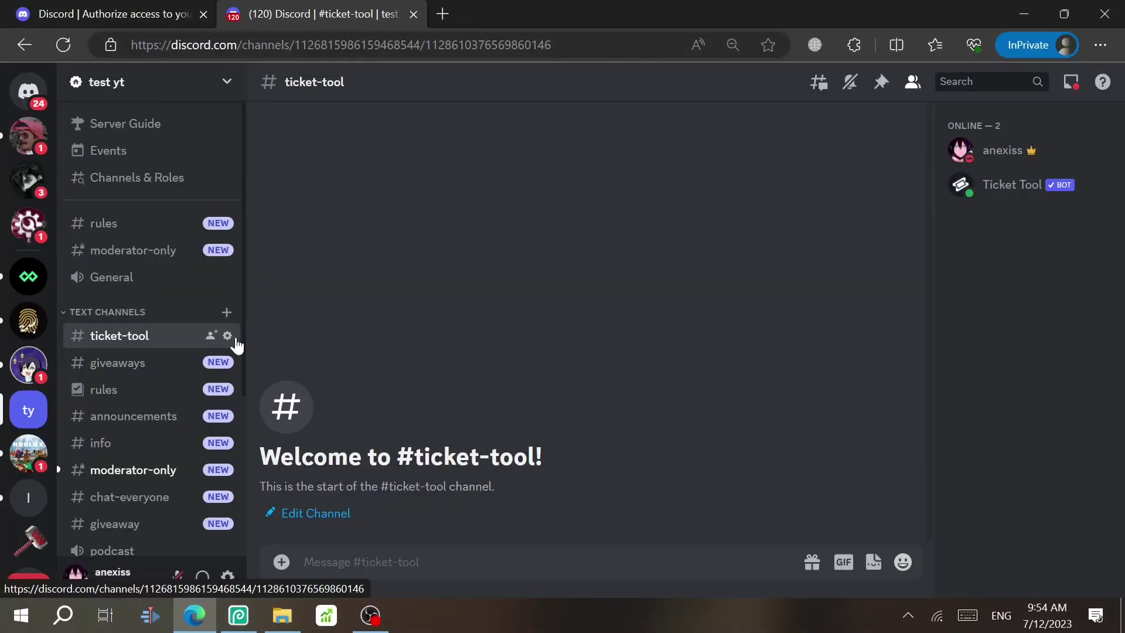
click(227, 336)
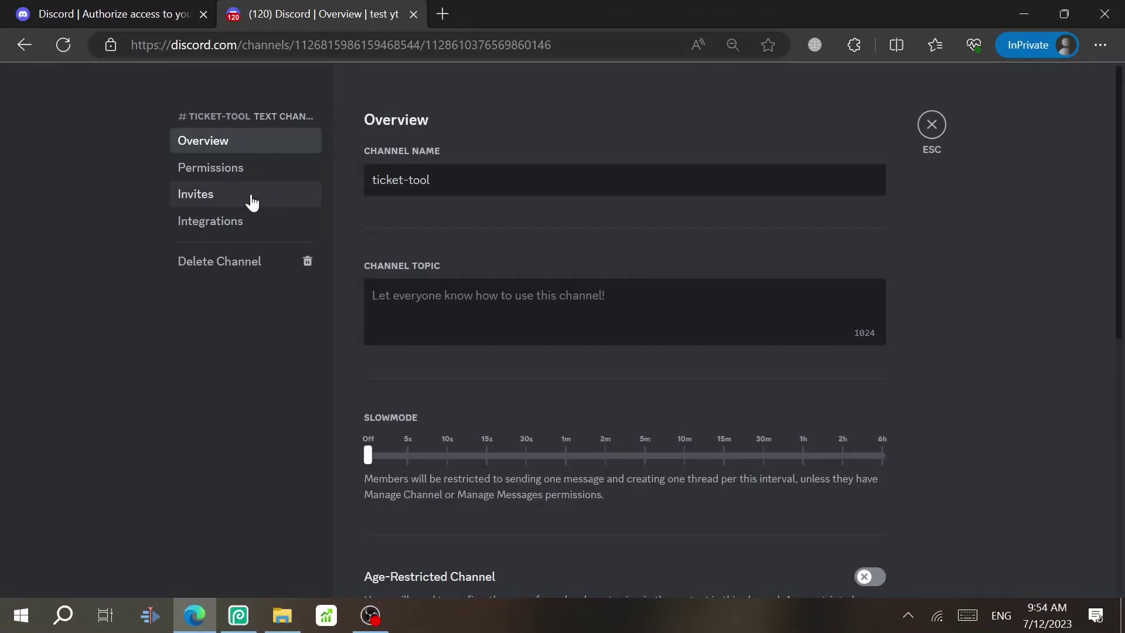
click(251, 172)
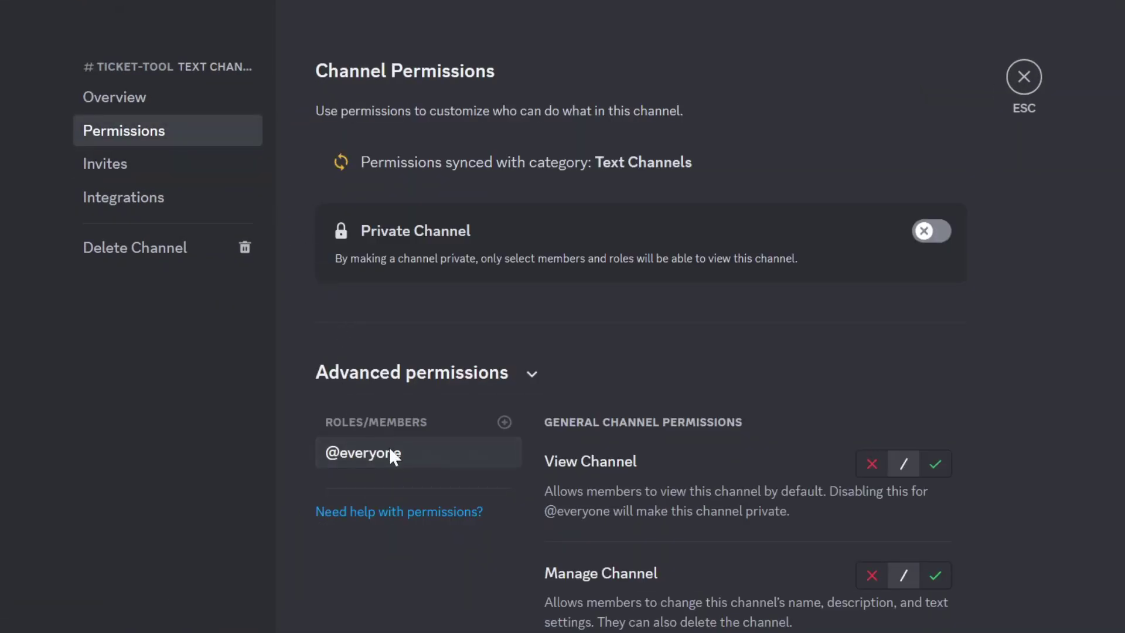
scroll(939, 327, down, 10)
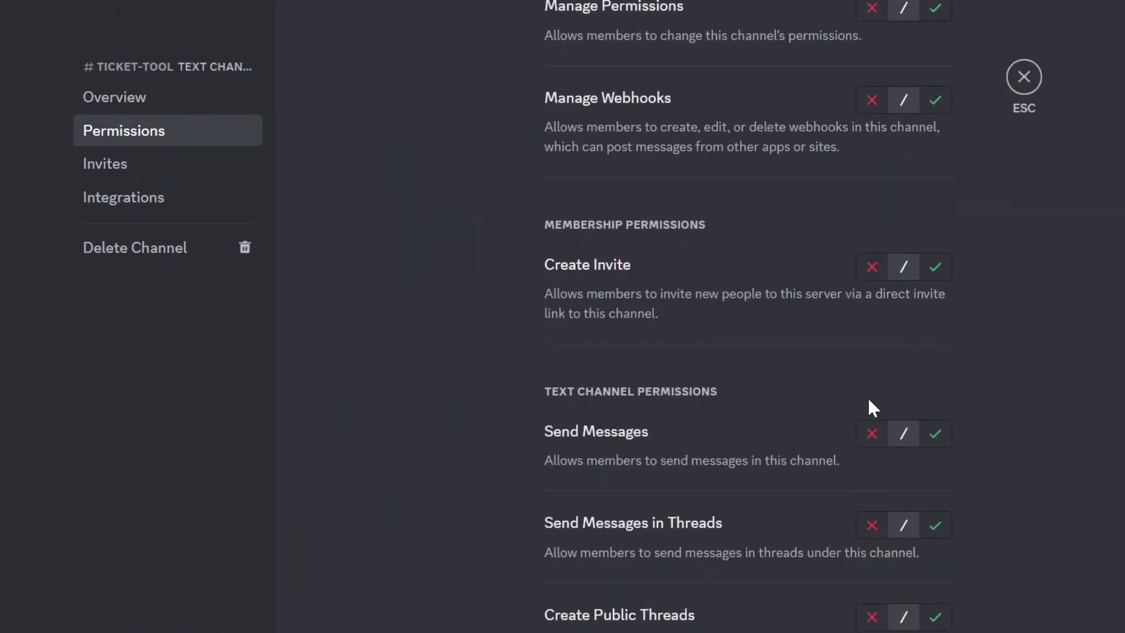
click(869, 433)
scroll(870, 432, down, 10)
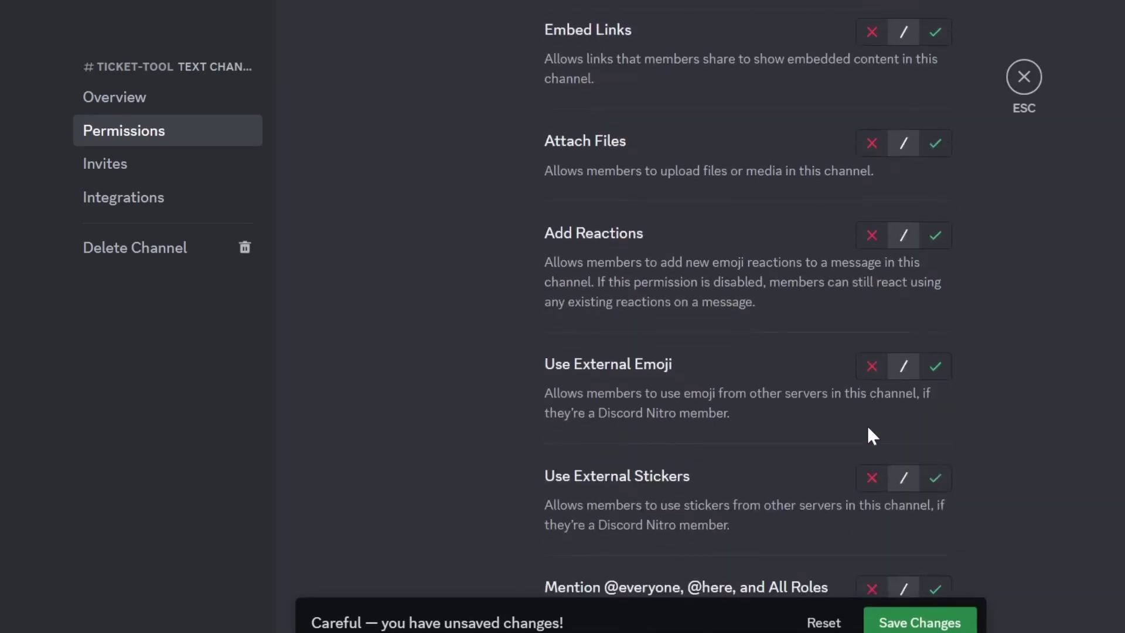
scroll(878, 235, up, 15)
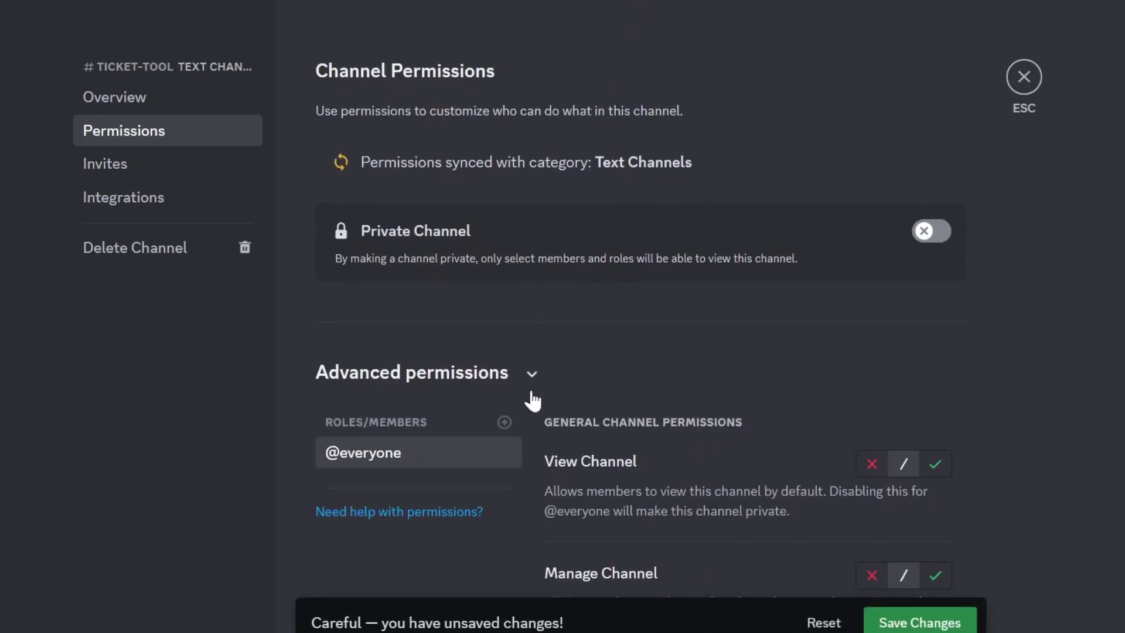
- Add the Ticket Tool role with Send Messages allowed and save the permissions
click(505, 422)
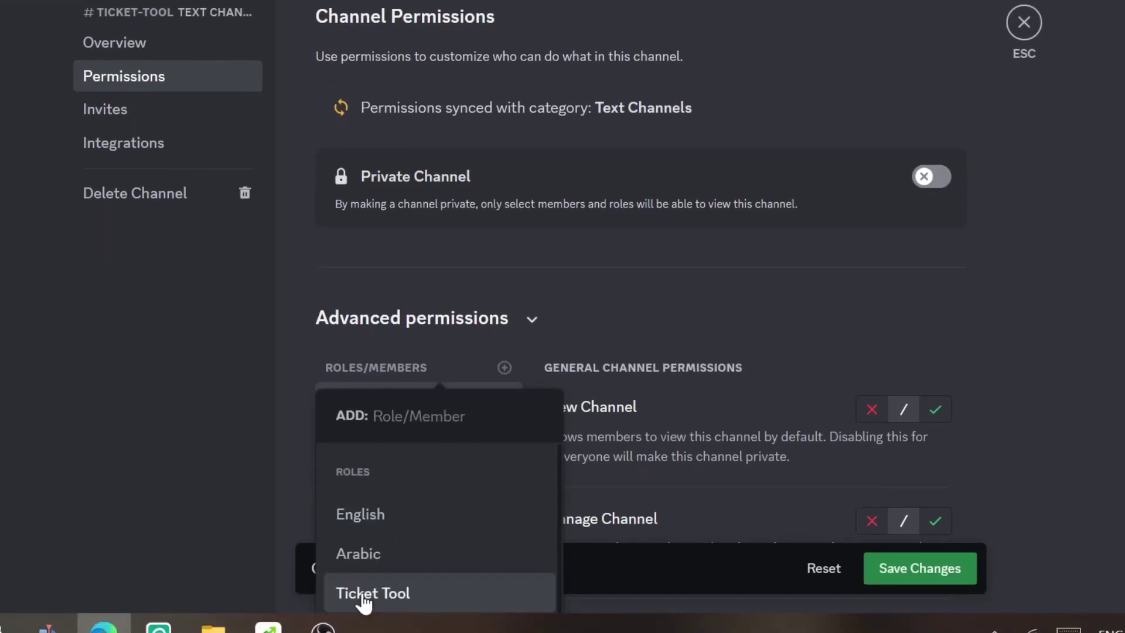
click(363, 593)
scroll(648, 445, down, 10)
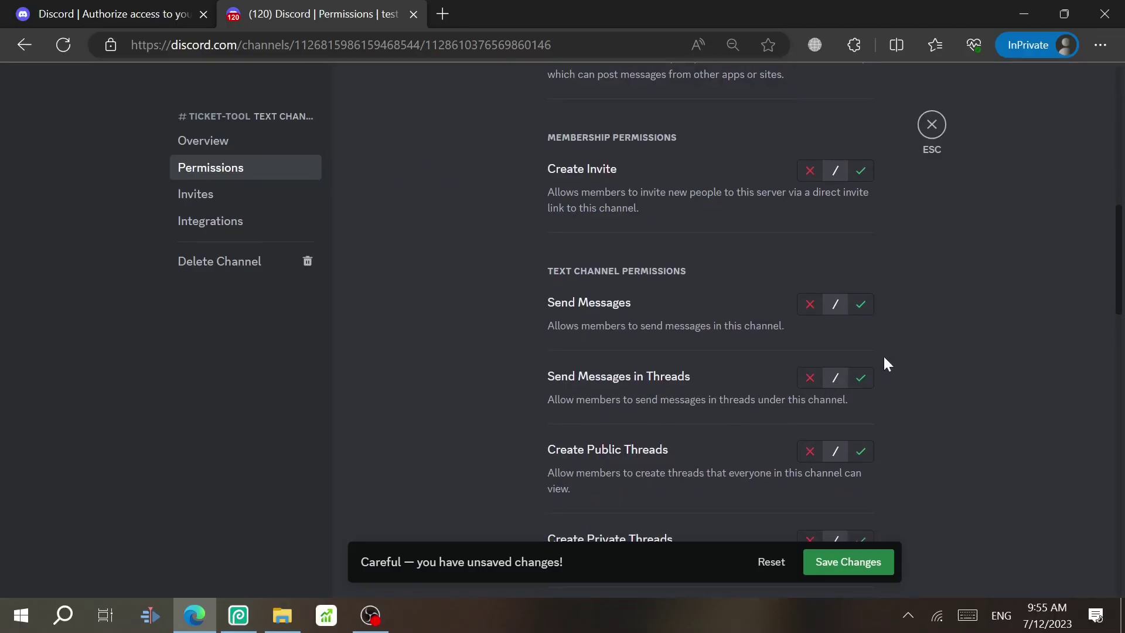
click(870, 309)
scroll(869, 314, down, 5)
scroll(868, 306, up, 15)
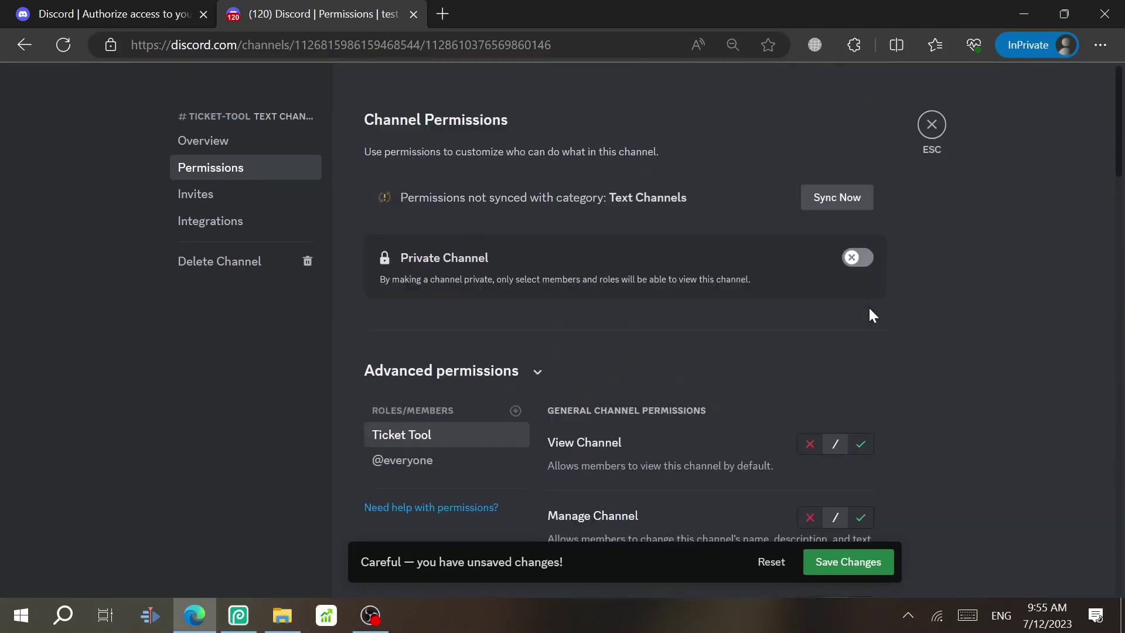
click(826, 564)
key(Escape)
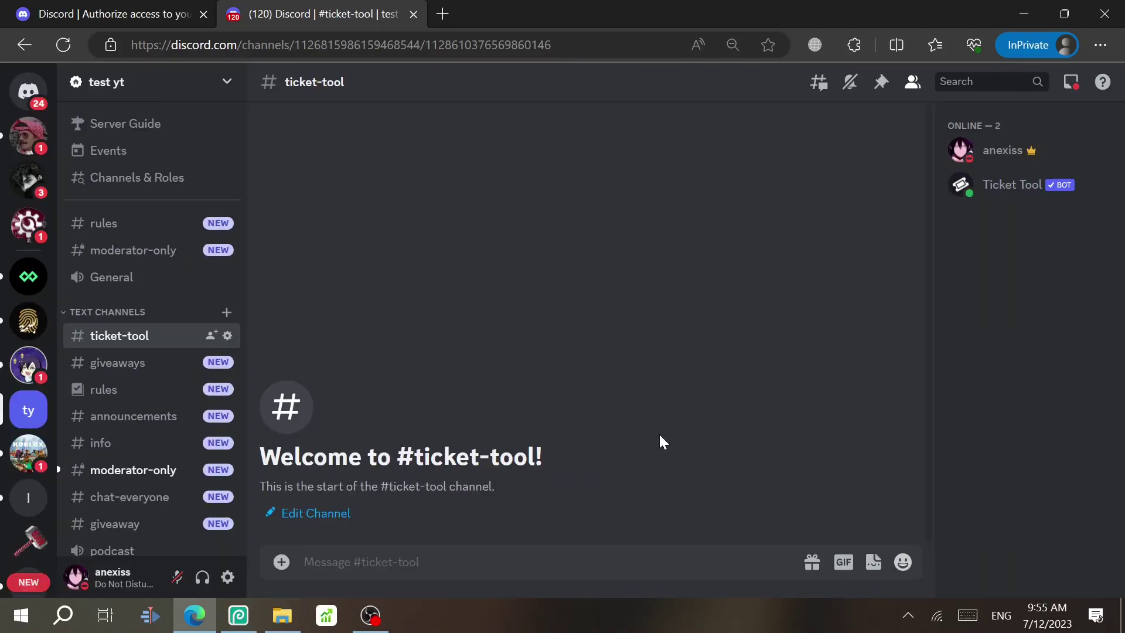
- Log in to the Ticket Tool dashboard with Discord and open the test yt server
click(160, 3)
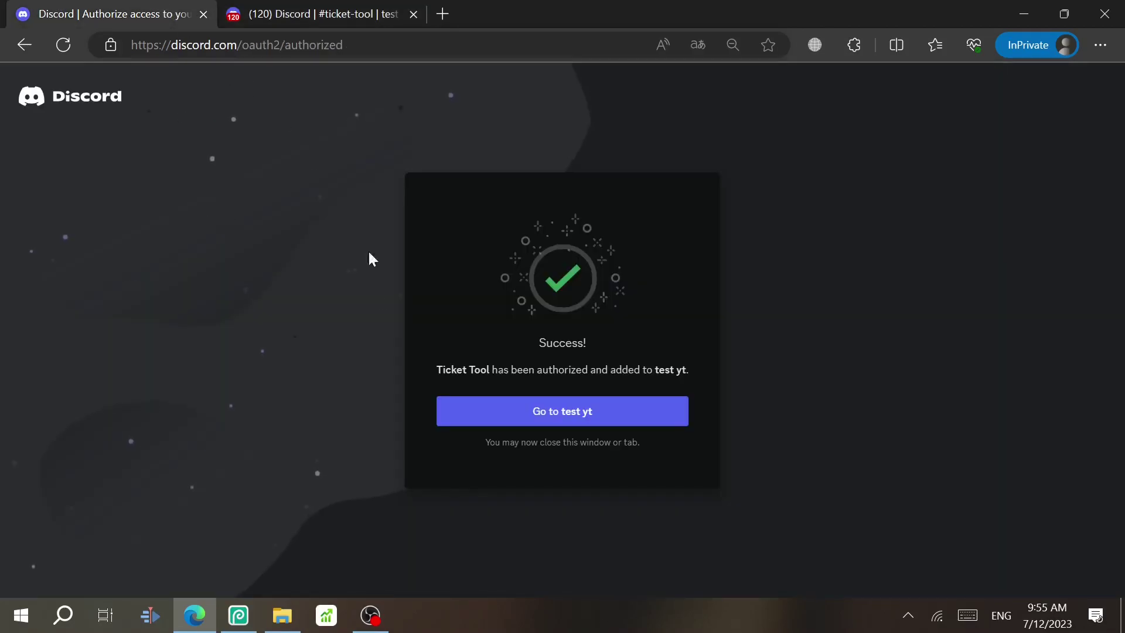
click(20, 45)
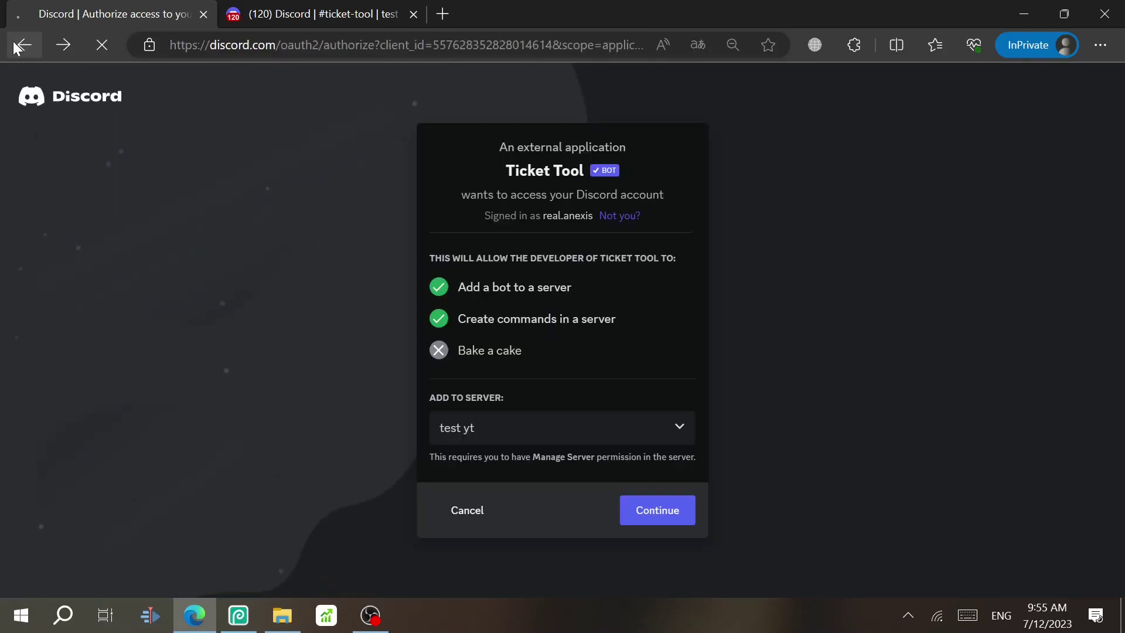
click(16, 46)
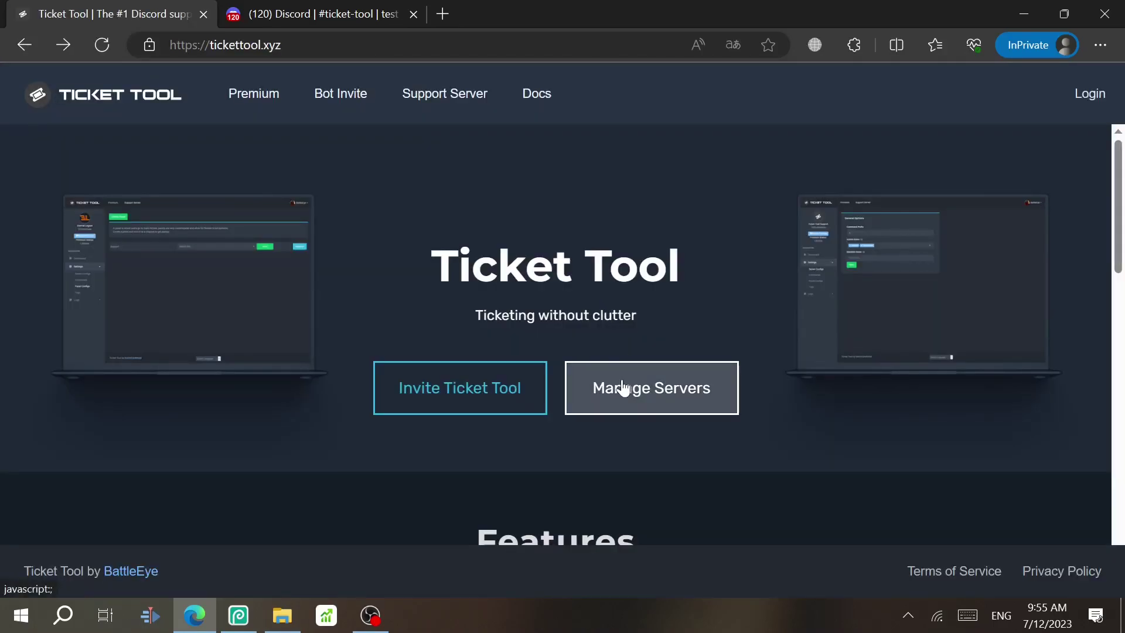
click(622, 386)
click(562, 180)
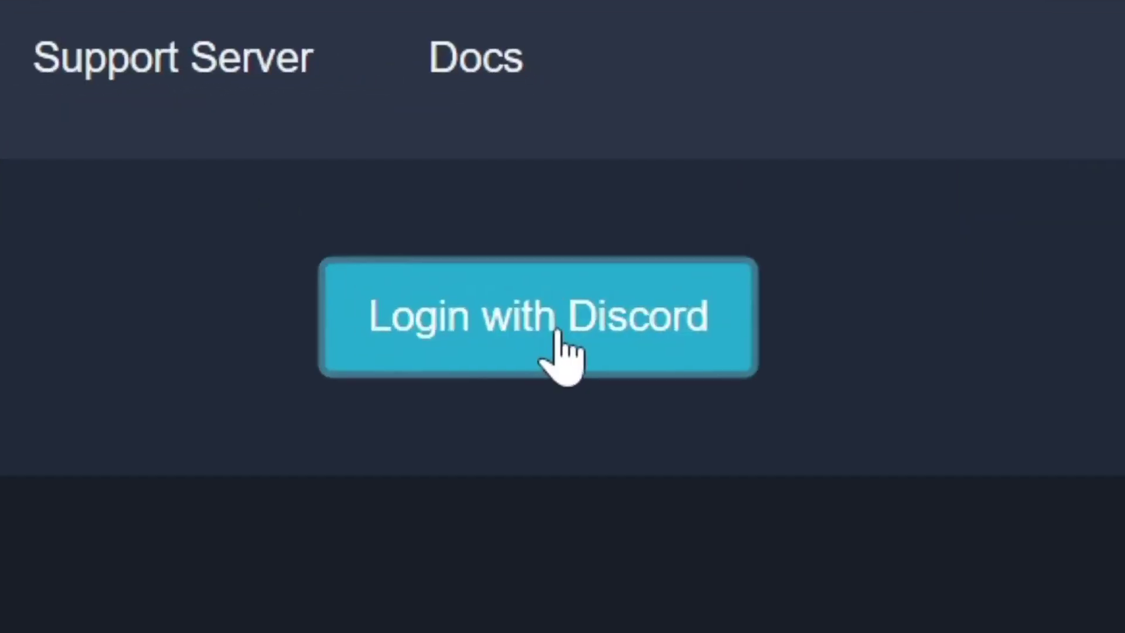
click(683, 549)
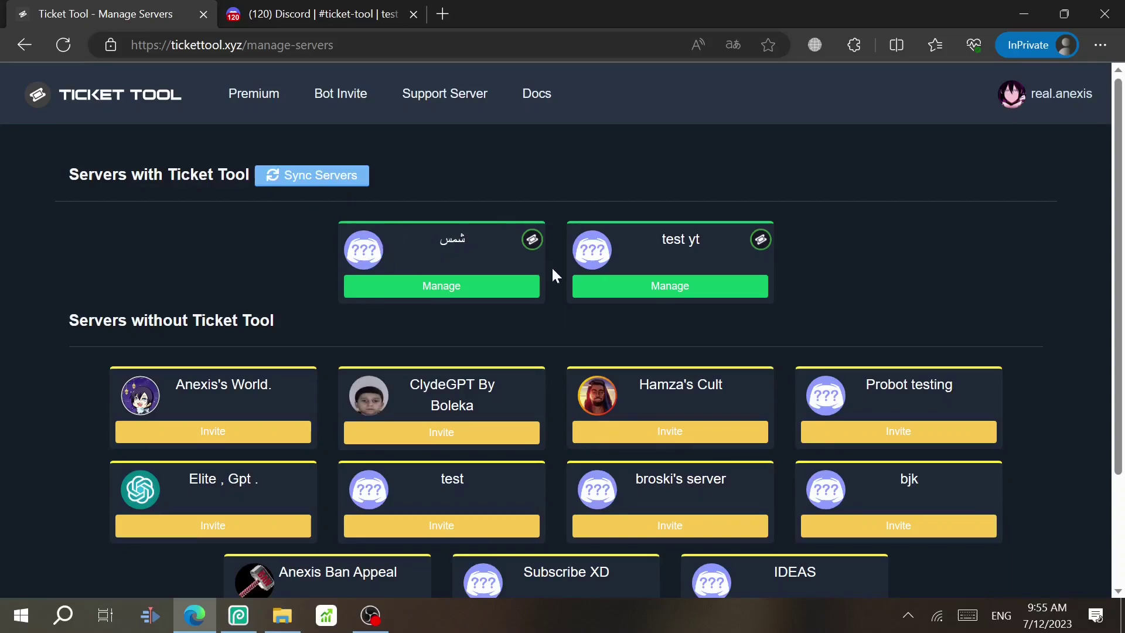
click(612, 287)
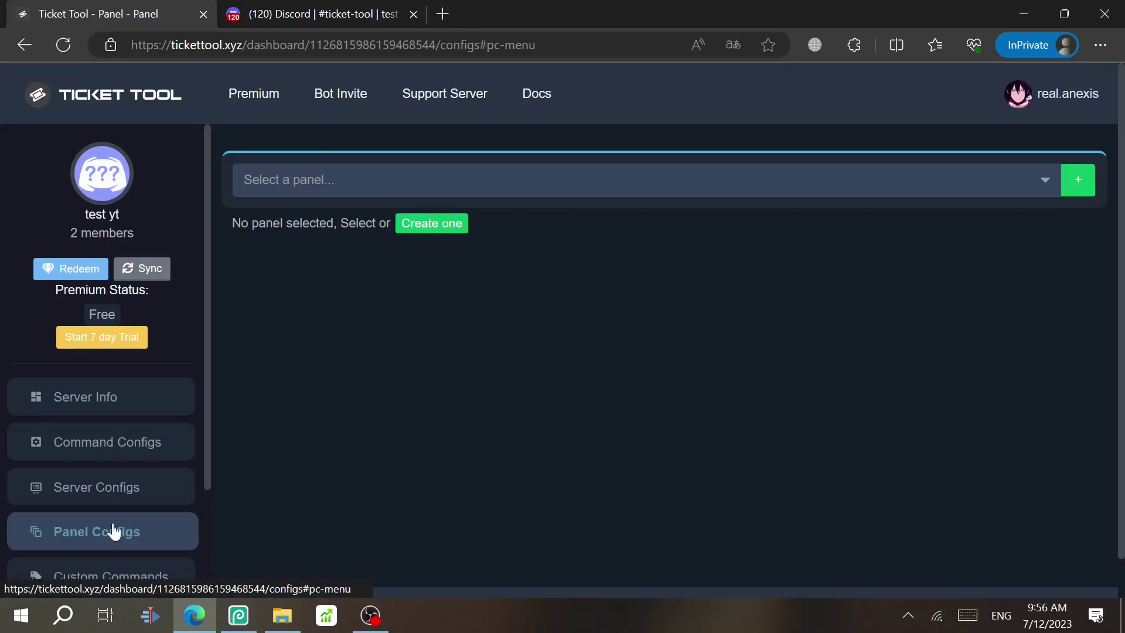
- Create the ticket hepl 1 panel and save its settings
click(1075, 195)
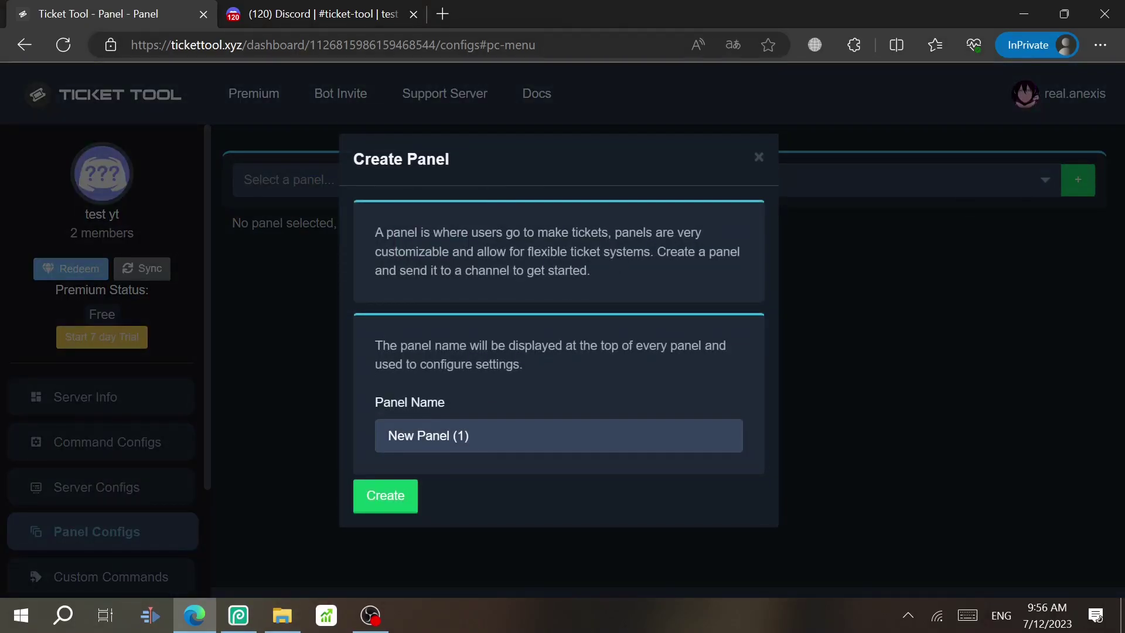
text(icket hepl 1)
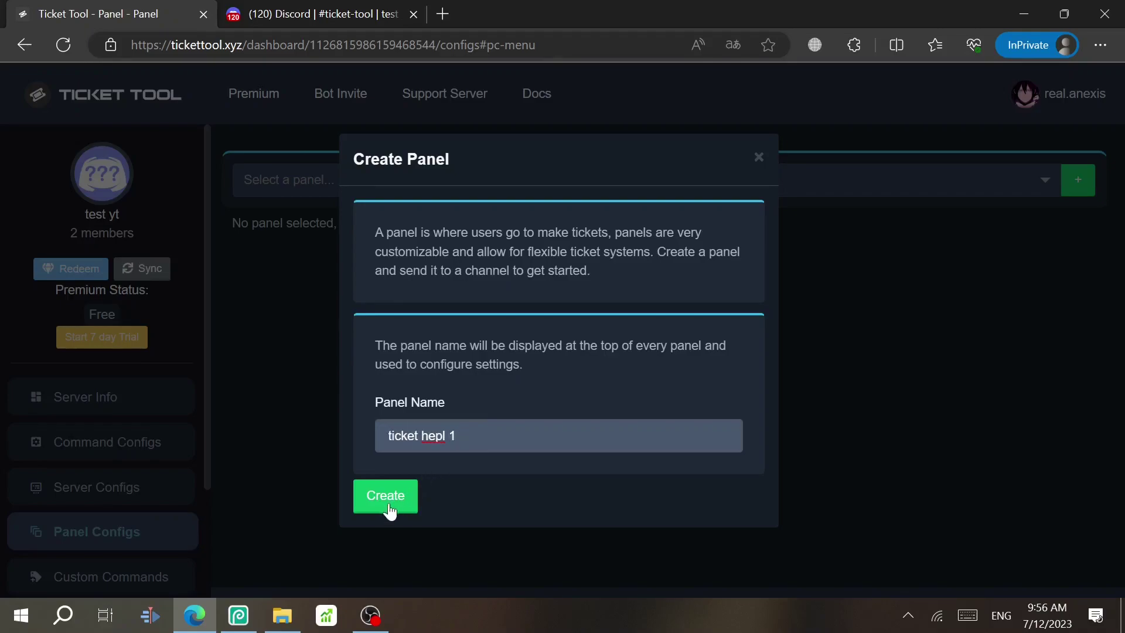
click(388, 505)
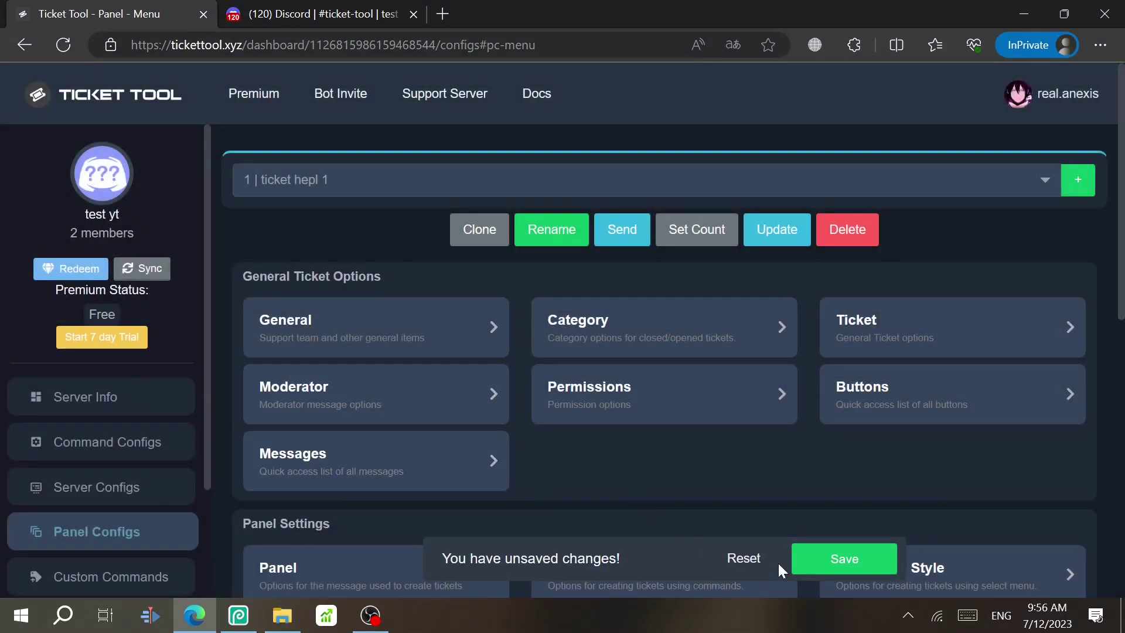
click(841, 561)
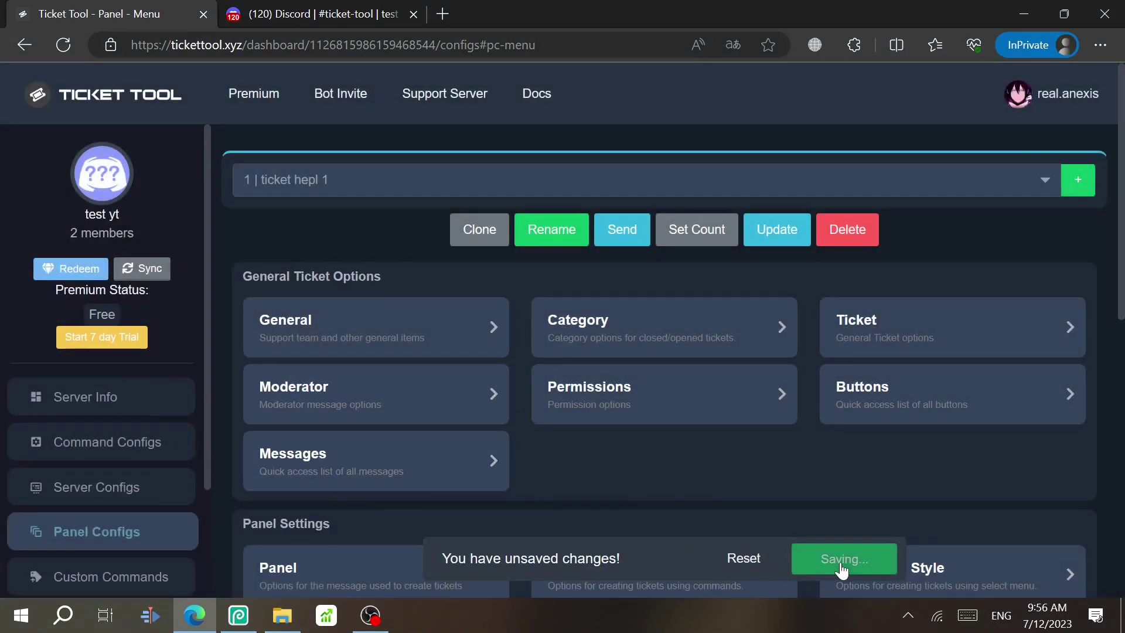
- Post the ticket hepl 1 panel into the #ticket-tool channel
click(616, 241)
click(558, 383)
click(495, 265)
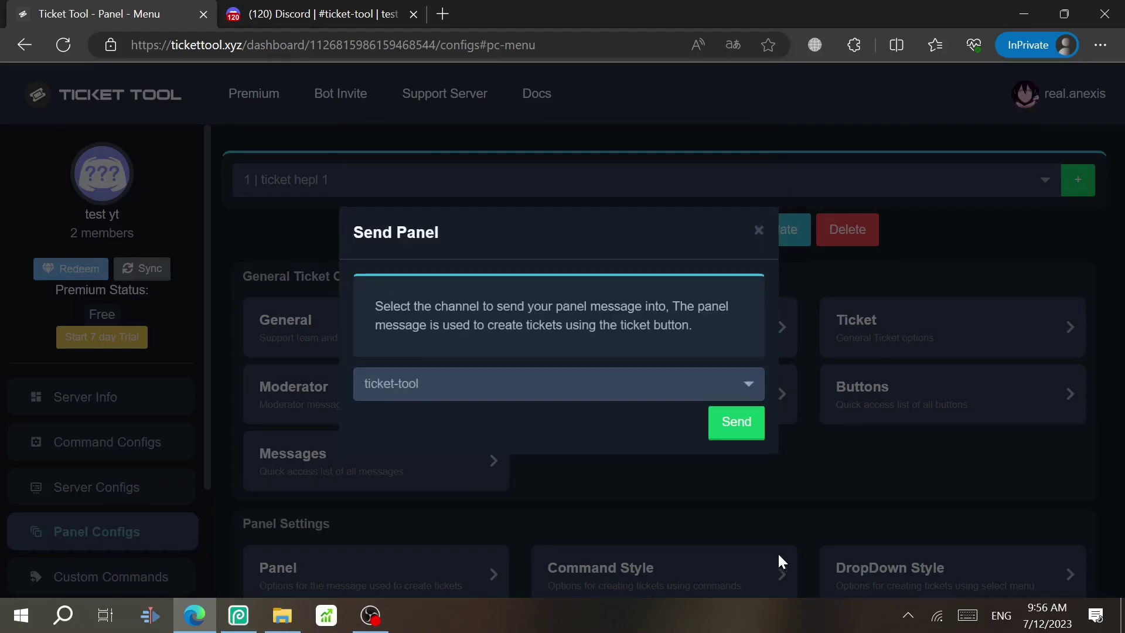
click(735, 426)
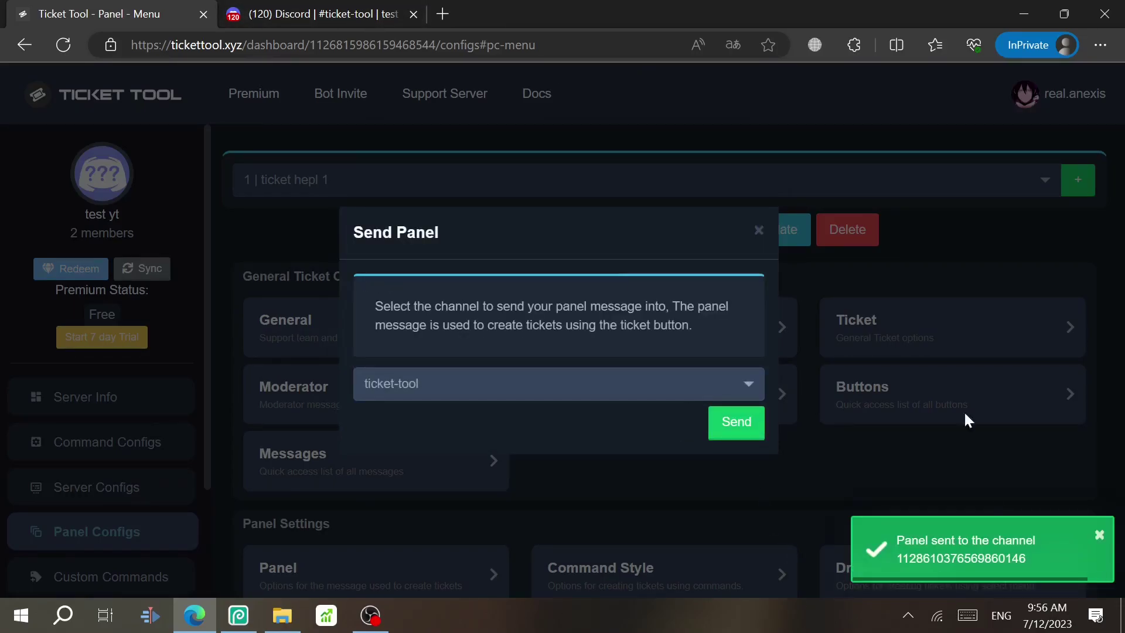
click(426, 8)
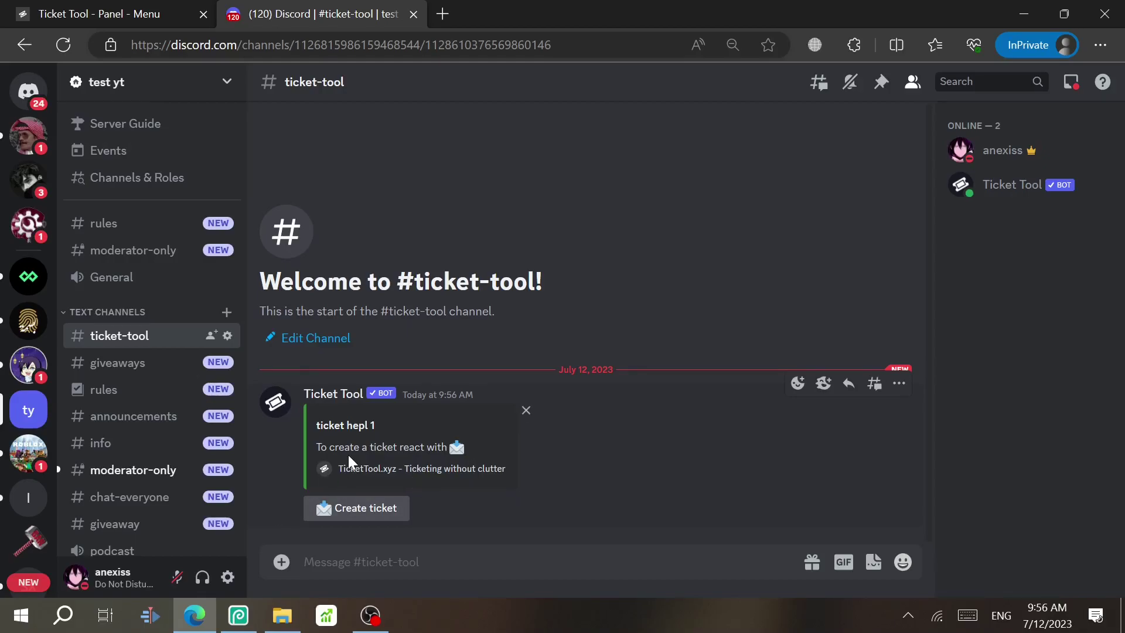
- Open ticket-0001 from the panel, close it, and delete the closed ticket
click(343, 508)
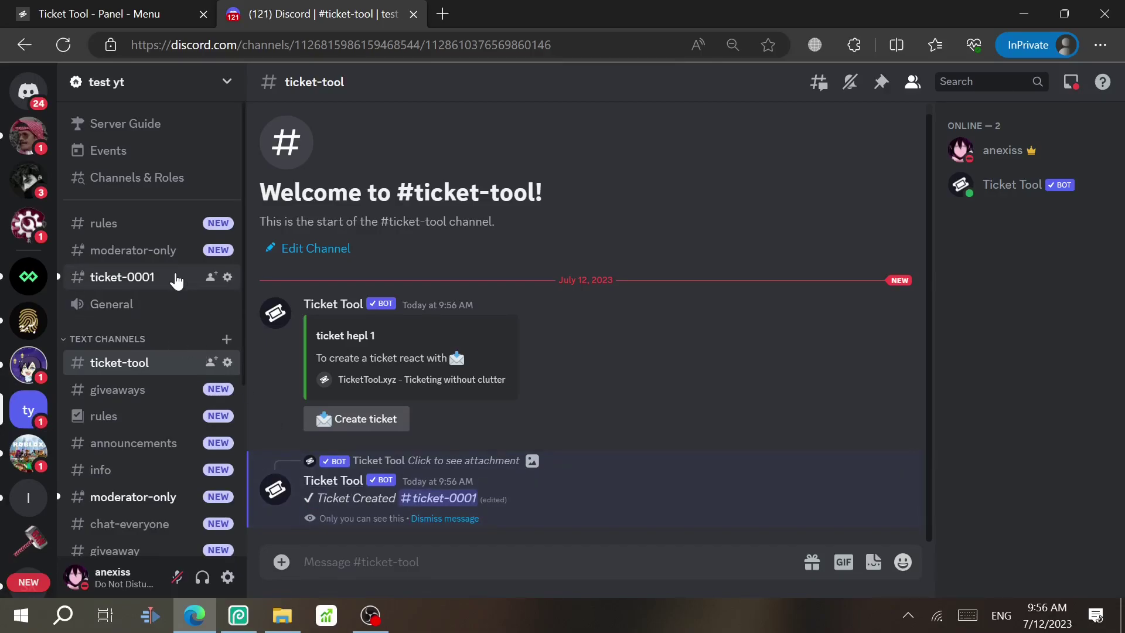
click(176, 279)
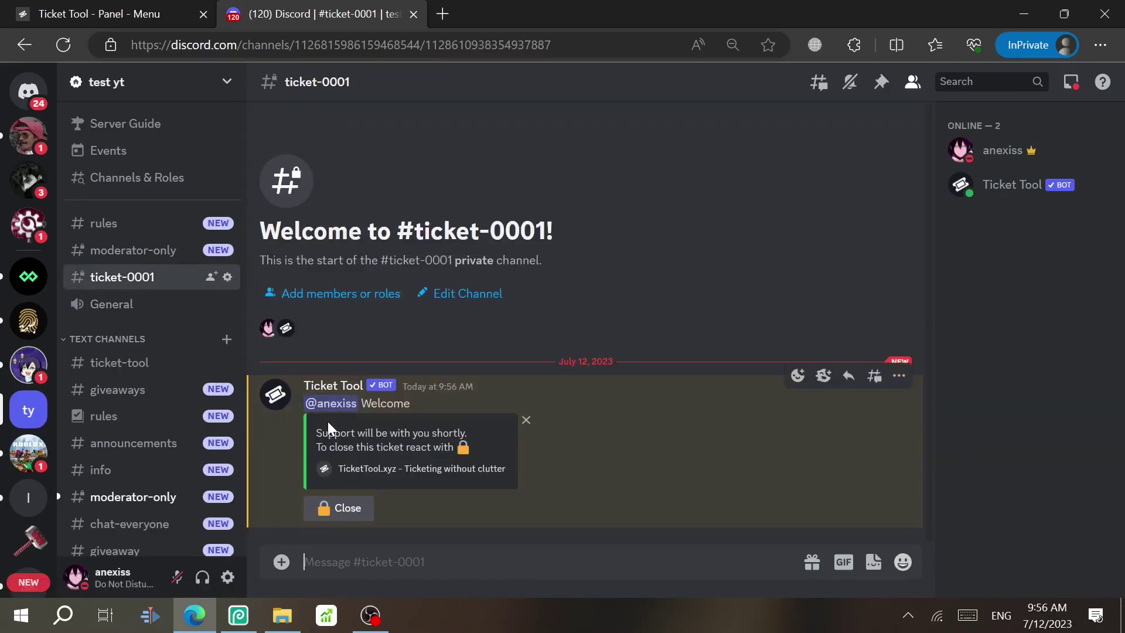
click(352, 518)
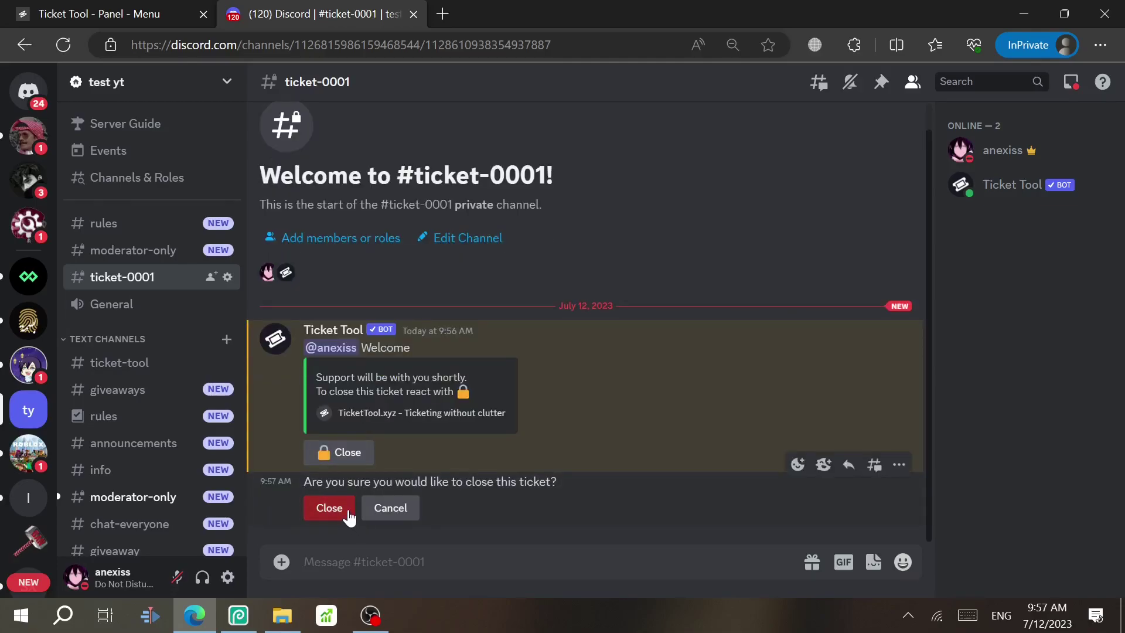
click(348, 508)
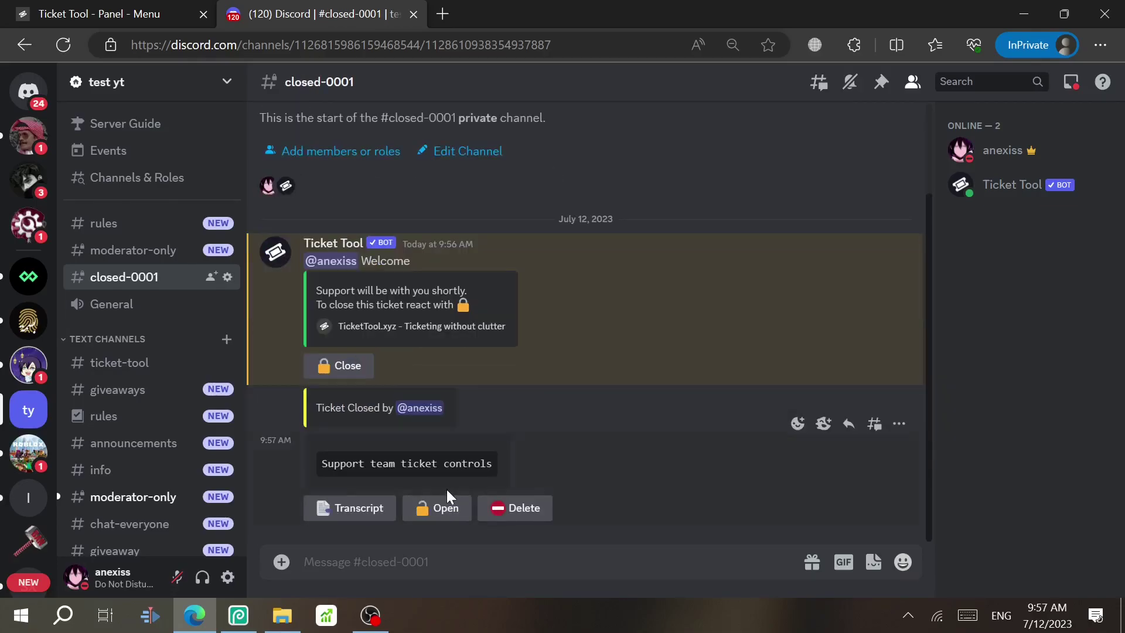
click(501, 508)
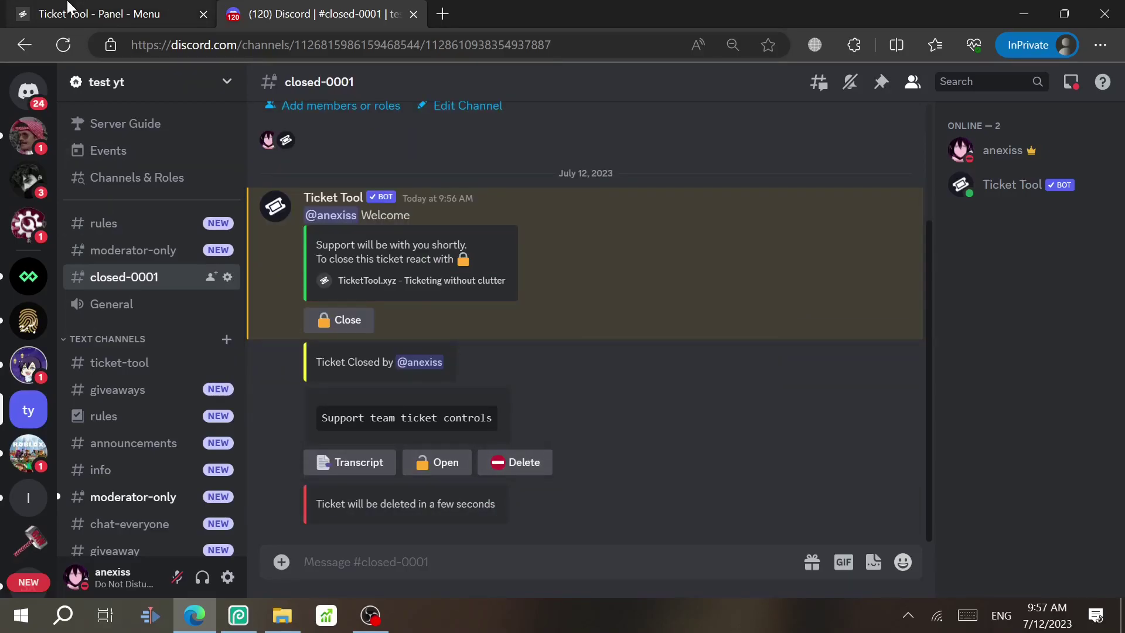
click(136, 9)
click(246, 8)
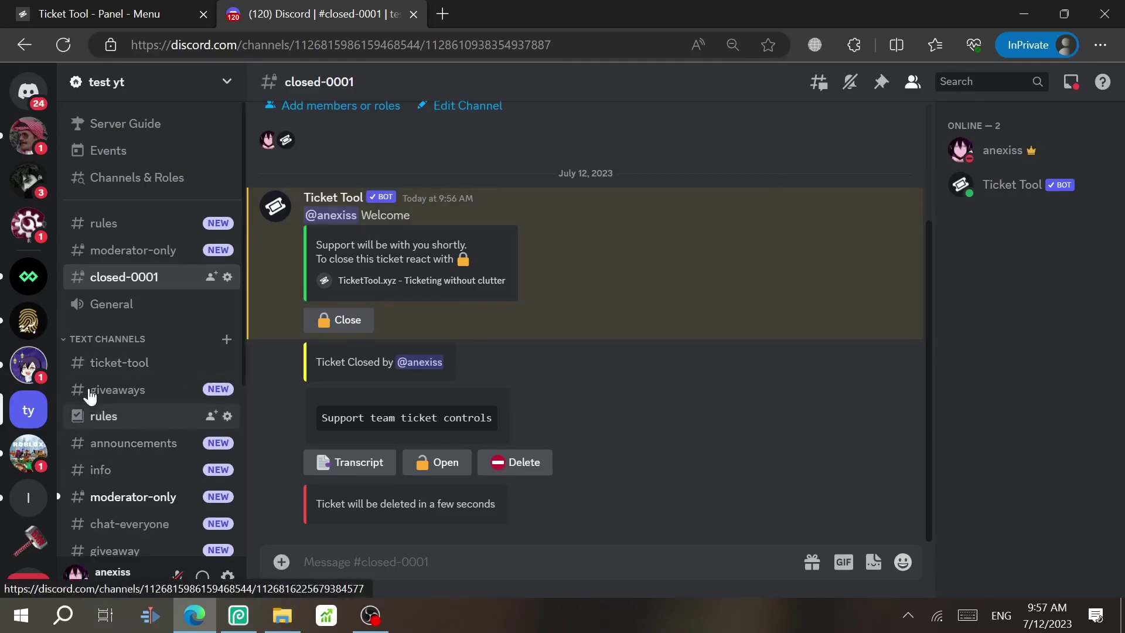
click(93, 336)
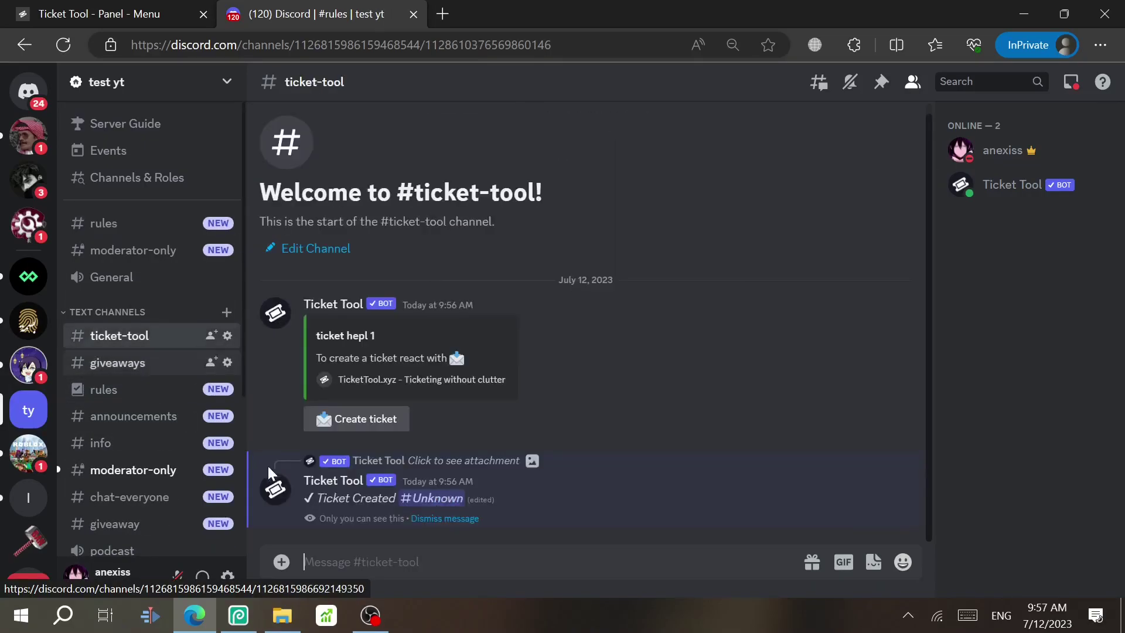
- Change the panel message description to 'To create a ticket click on'
key(ctrl+Tab)
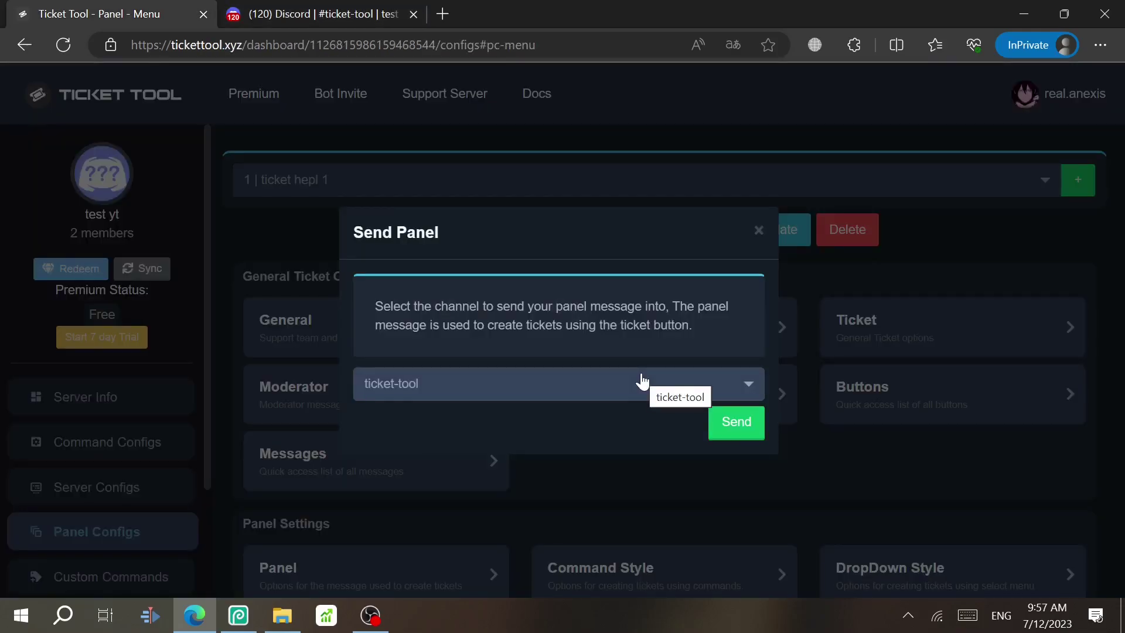
click(757, 231)
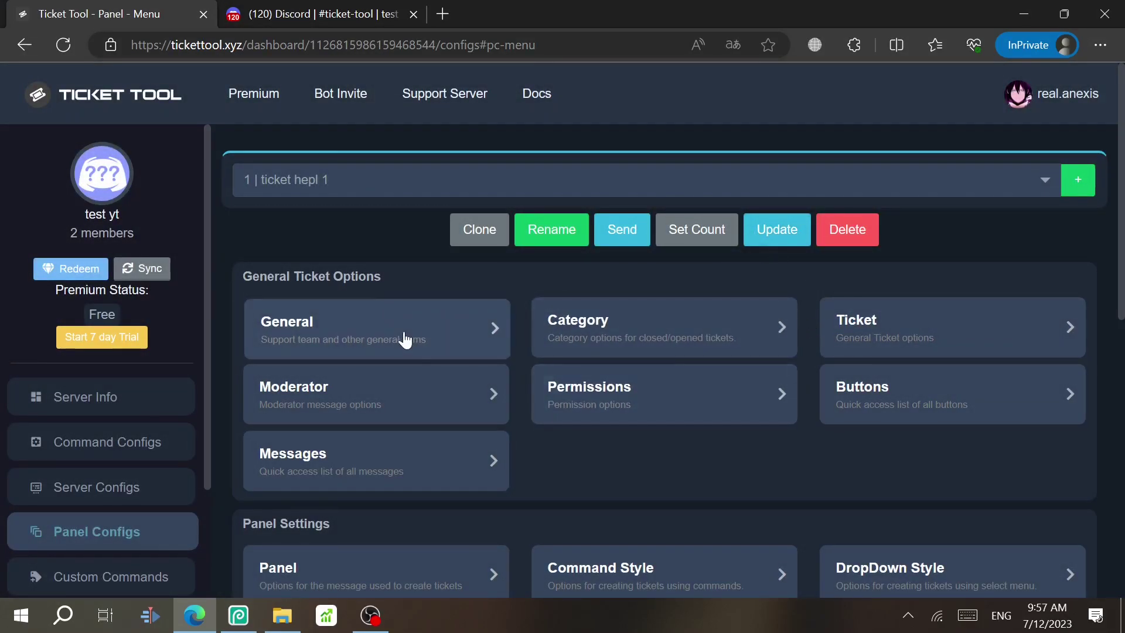
click(403, 441)
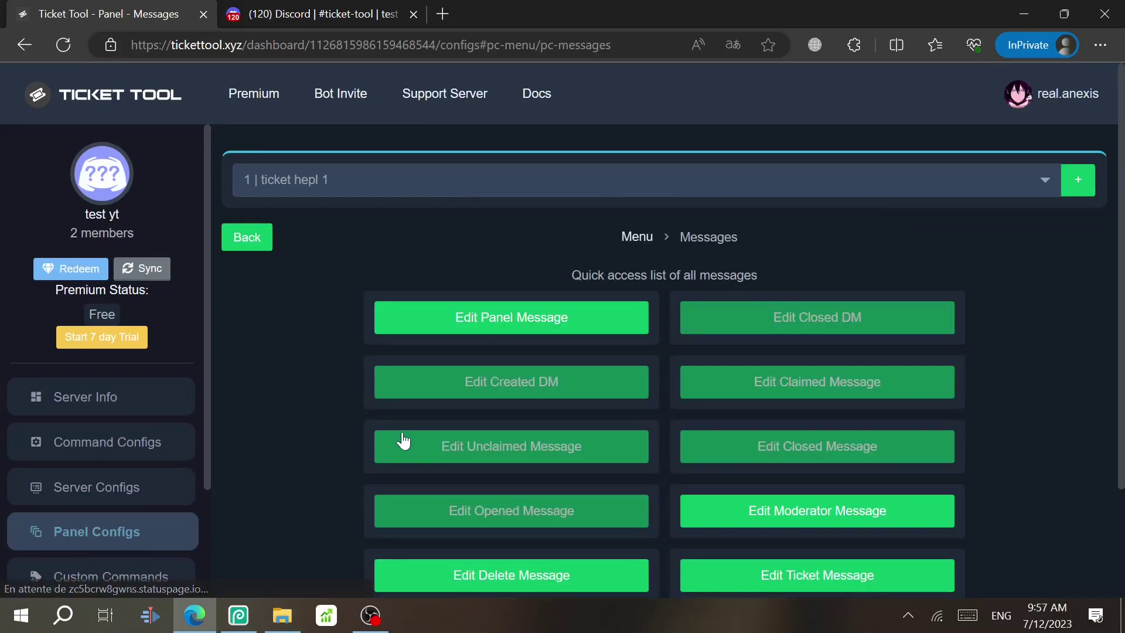
click(409, 322)
scroll(441, 340, down, 2)
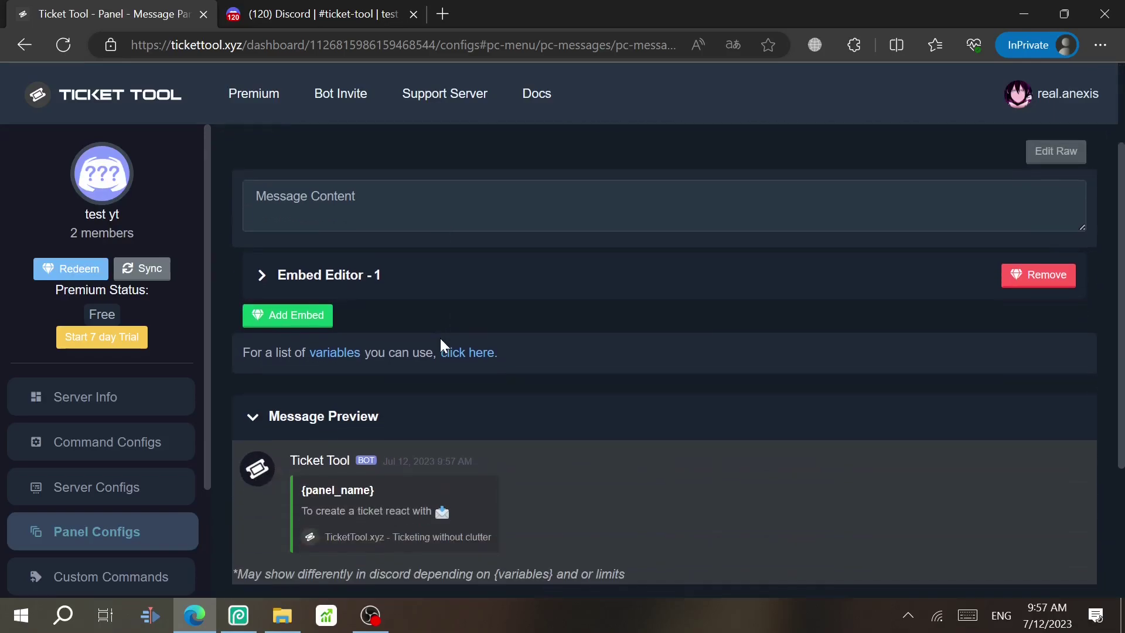
click(344, 284)
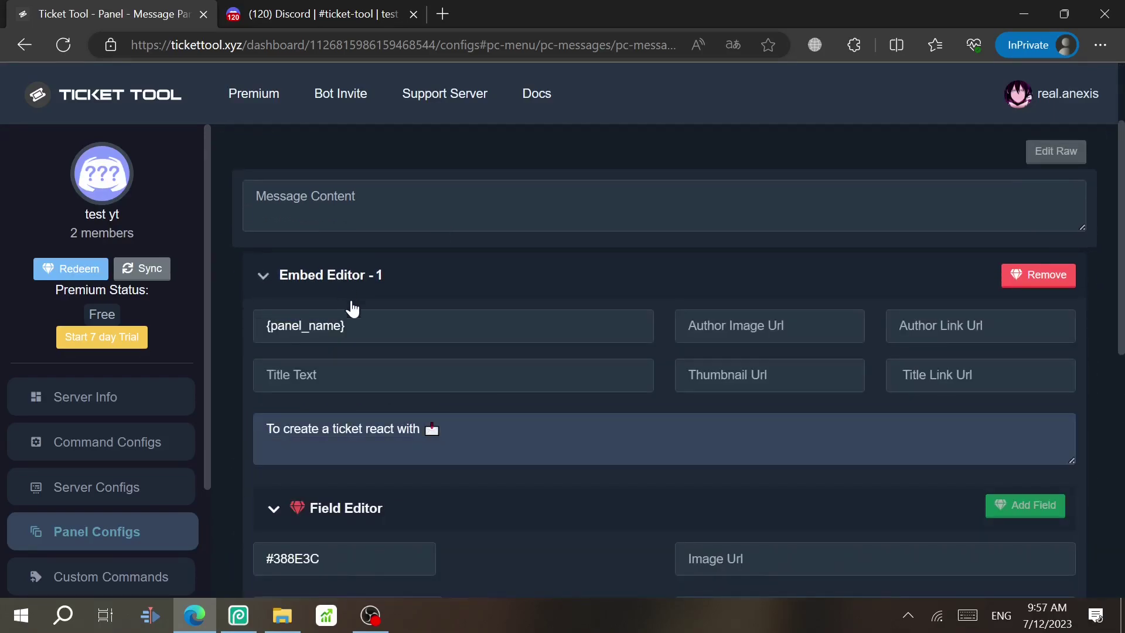
scroll(364, 318, down, 2)
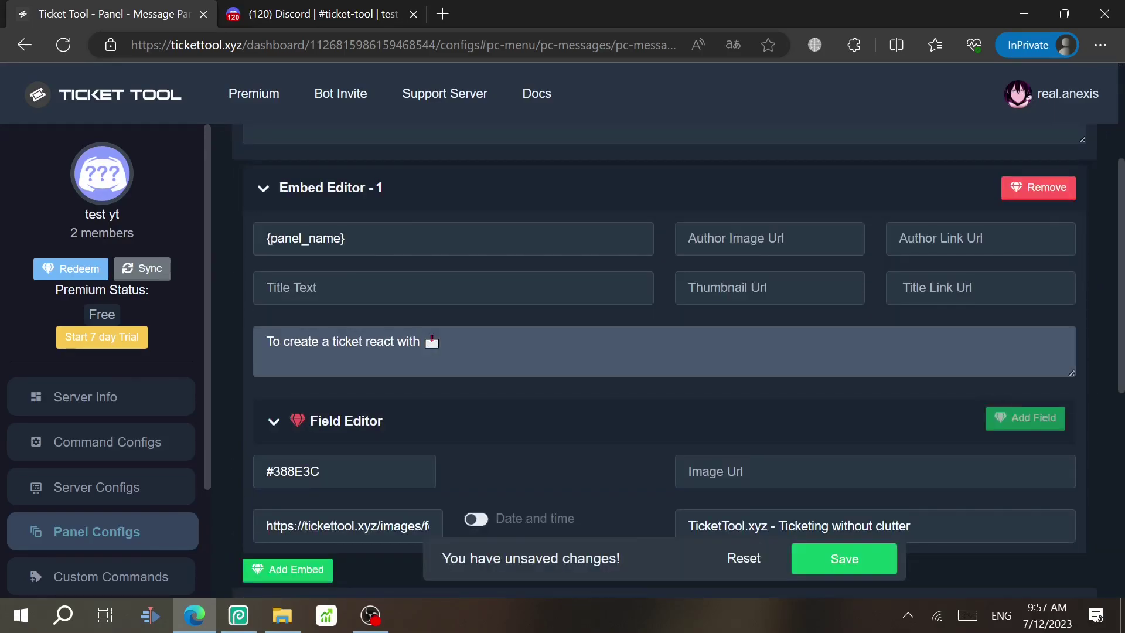
key(BackSpace)
key(BackSpace)
key(BackSpace)
key(BackSpace)
key(BackSpace)
key(BackSpace)
key(BackSpace)
key(BackSpace)
key(BackSpace)
key(BackSpace)
text(click)
scroll(931, 544, down, 5)
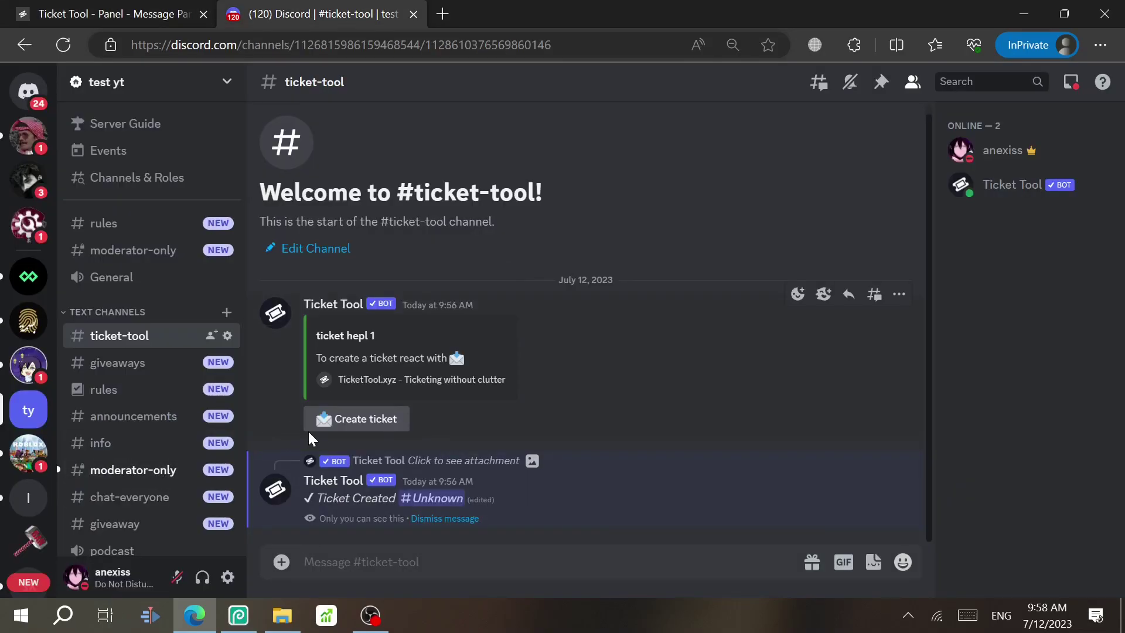
click(111, 14)
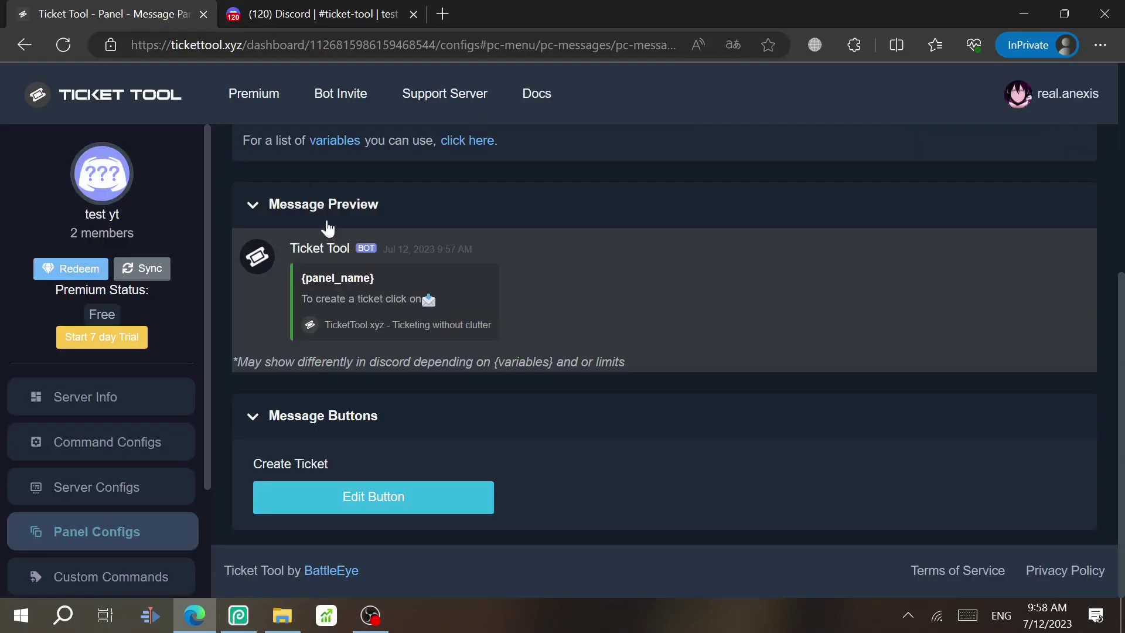
- Review the Create ticket button's label and emoji options
click(358, 495)
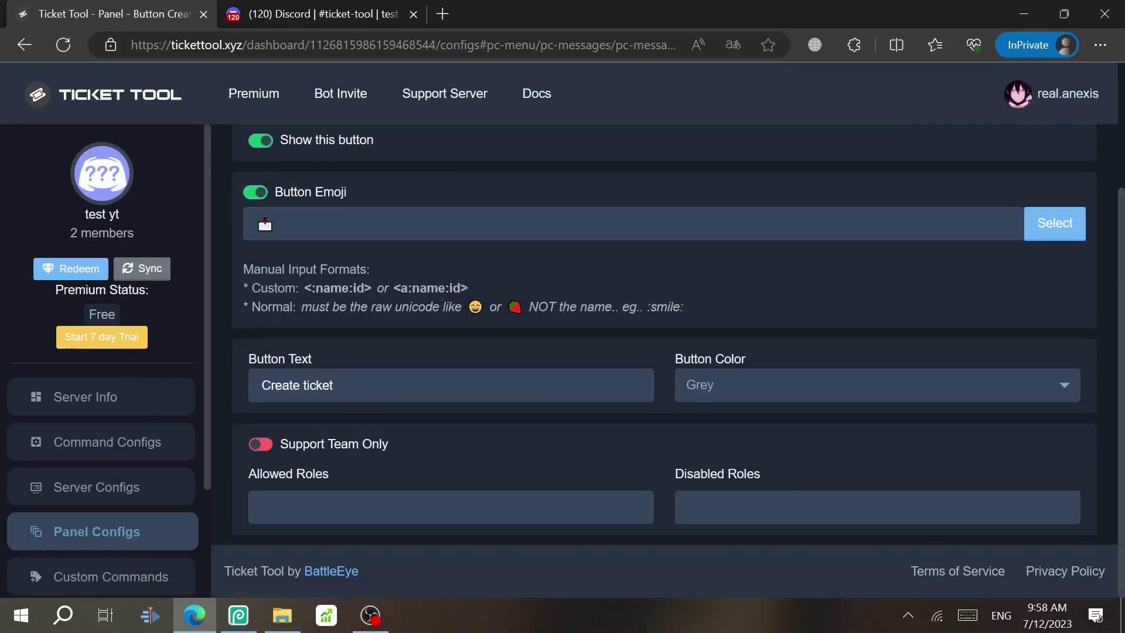
click(333, 384)
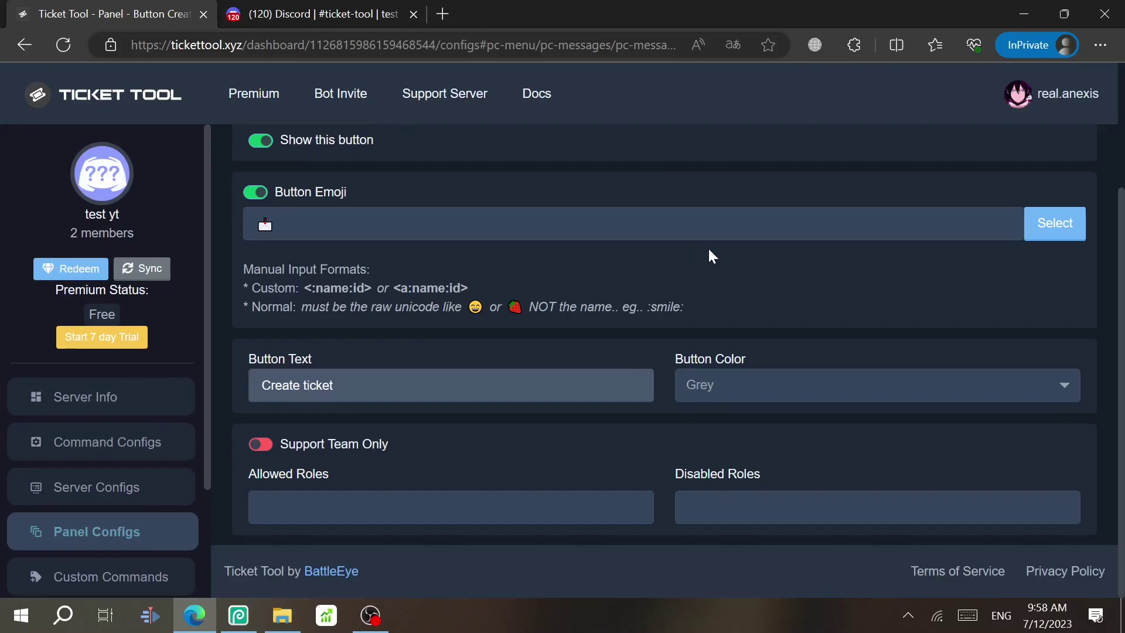
click(1038, 234)
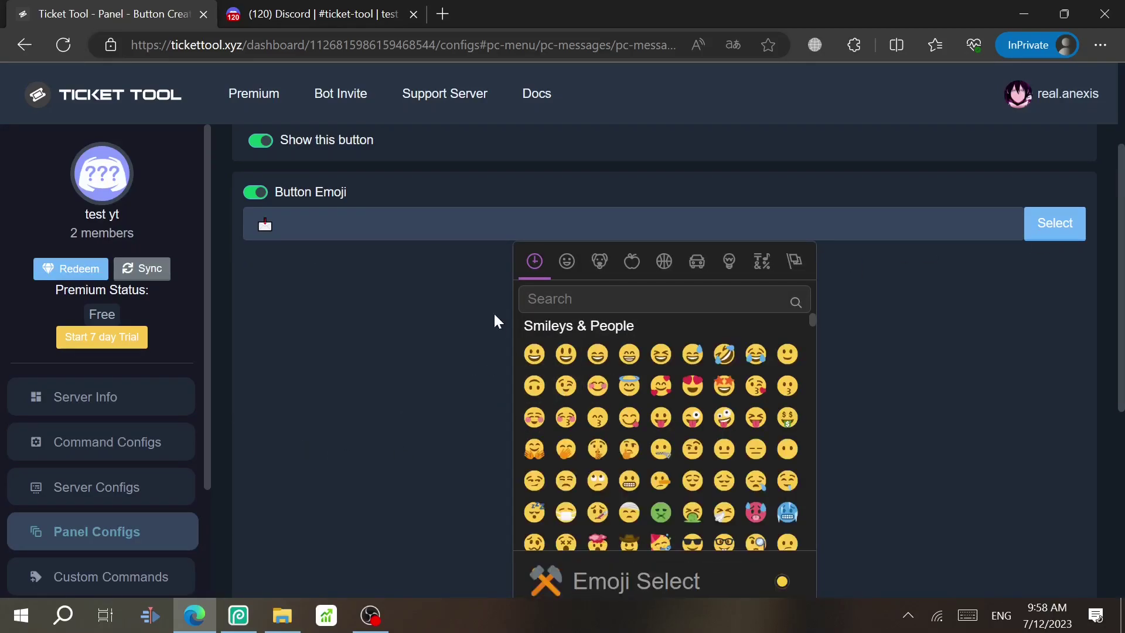
scroll(493, 311, up, 3)
- Inspect the ticket message text and its embed fields
click(258, 238)
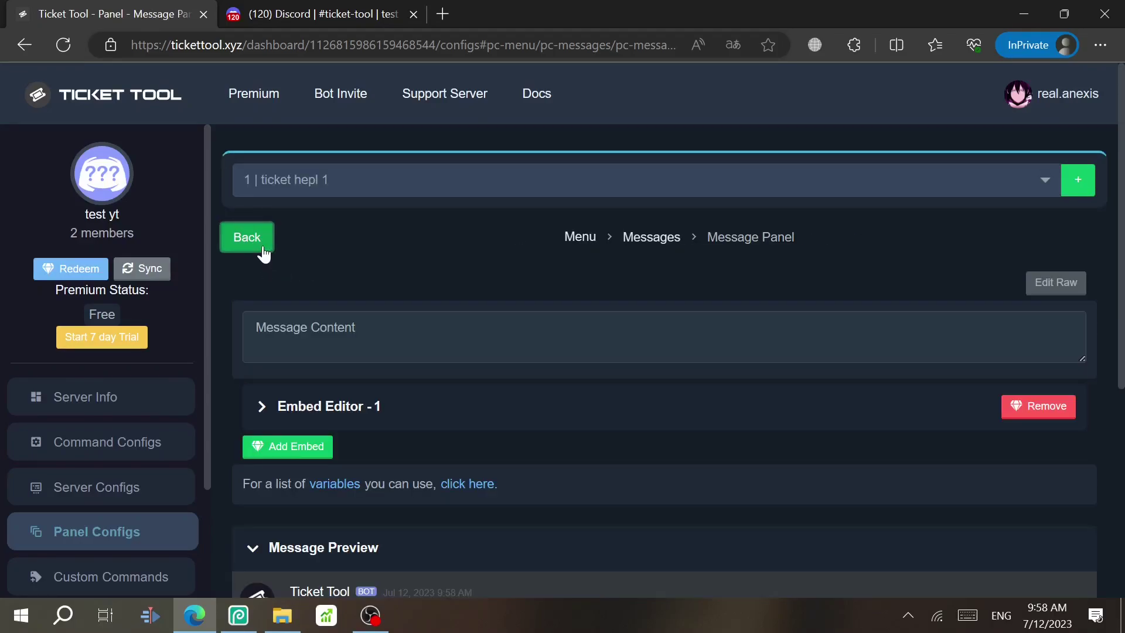
click(247, 240)
scroll(682, 341, down, 1)
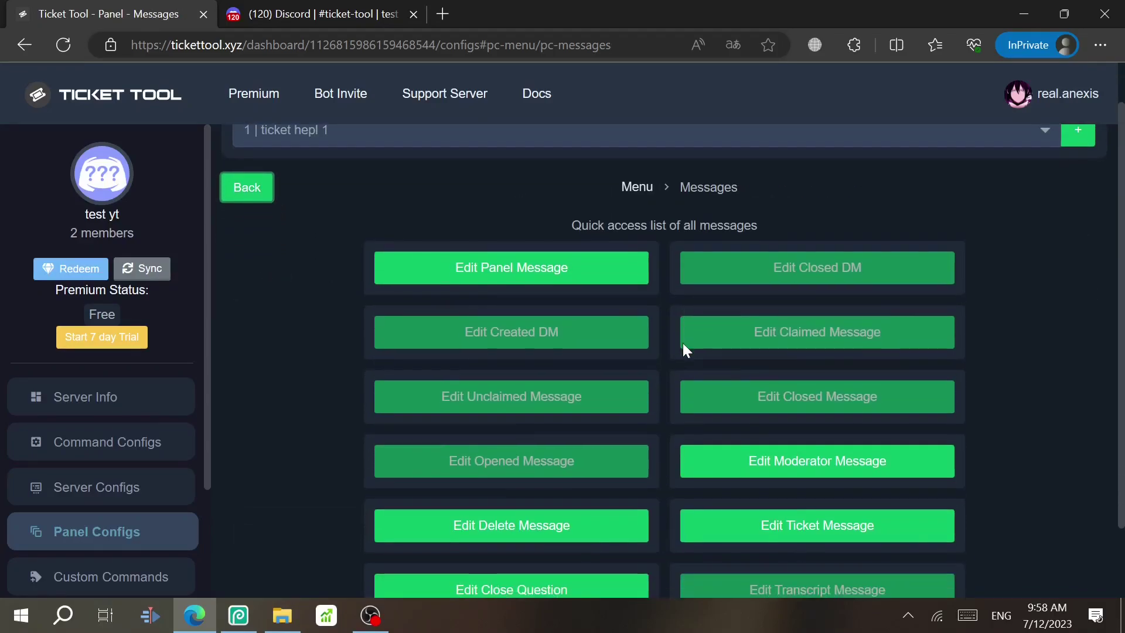
click(788, 534)
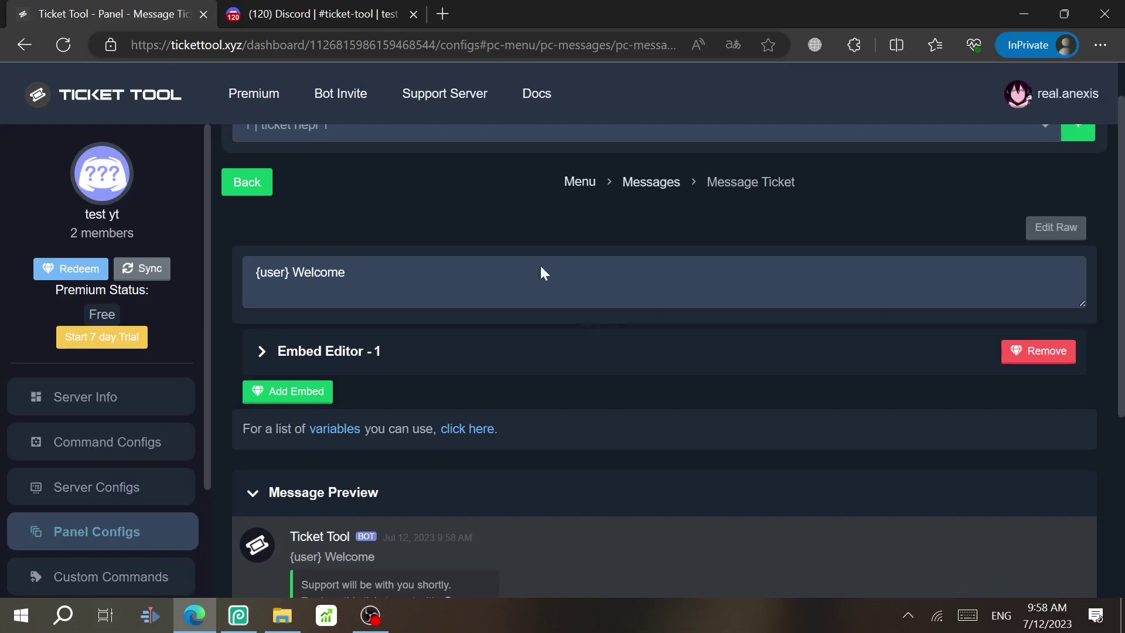
scroll(665, 360, down, 4)
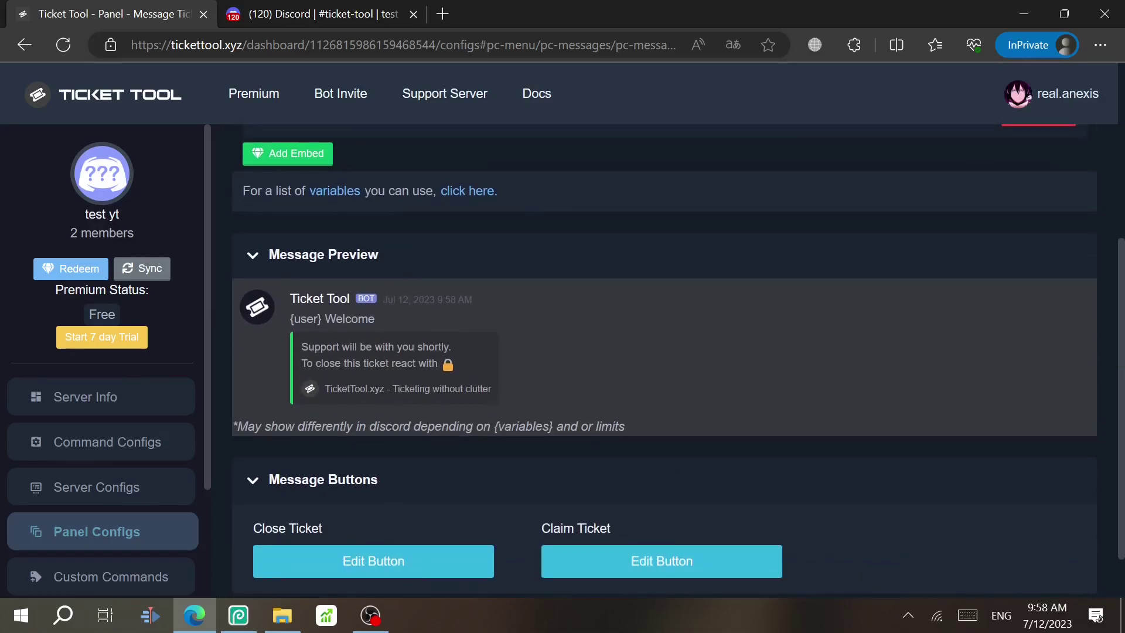
scroll(368, 308, up, 5)
double_click(318, 303)
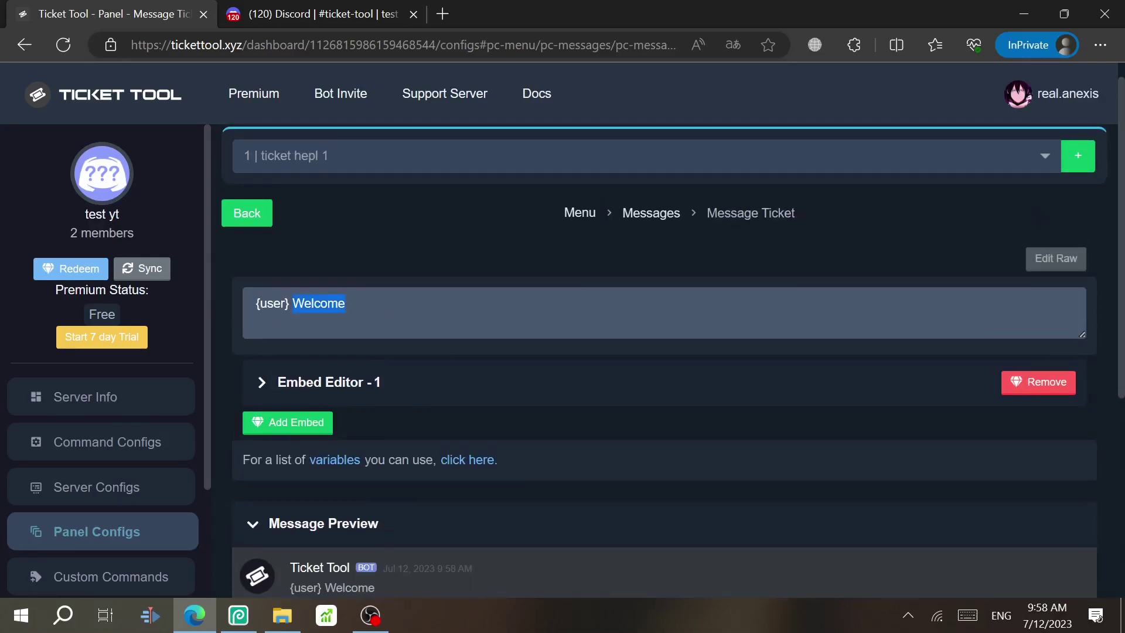
scroll(354, 308, down, 5)
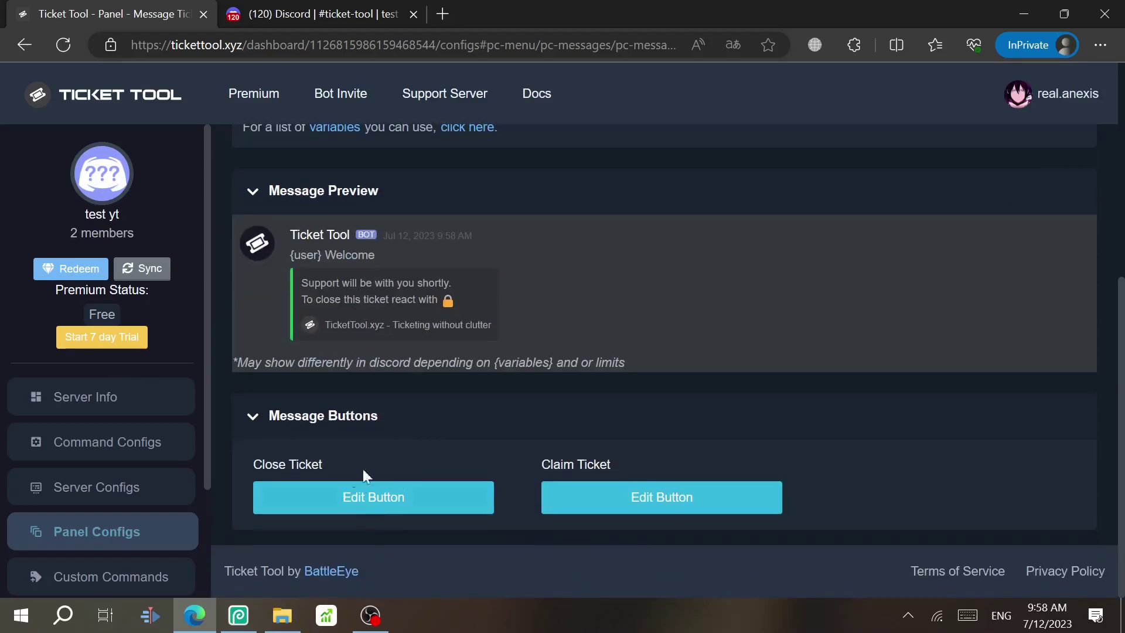
scroll(389, 261, up, 4)
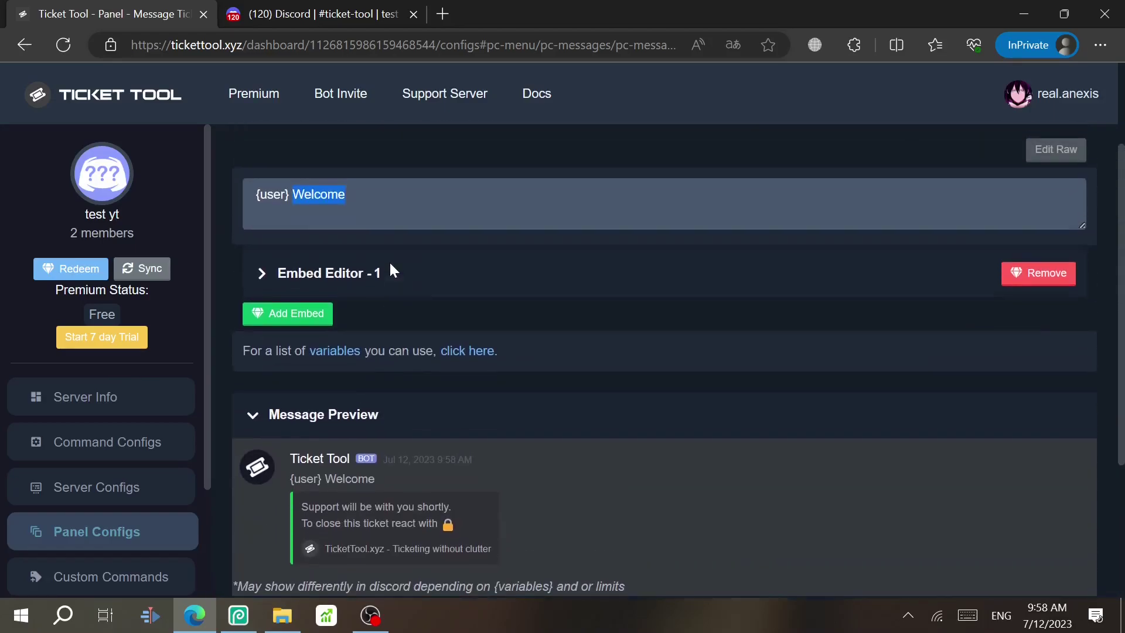
click(361, 273)
scroll(379, 380, down, 3)
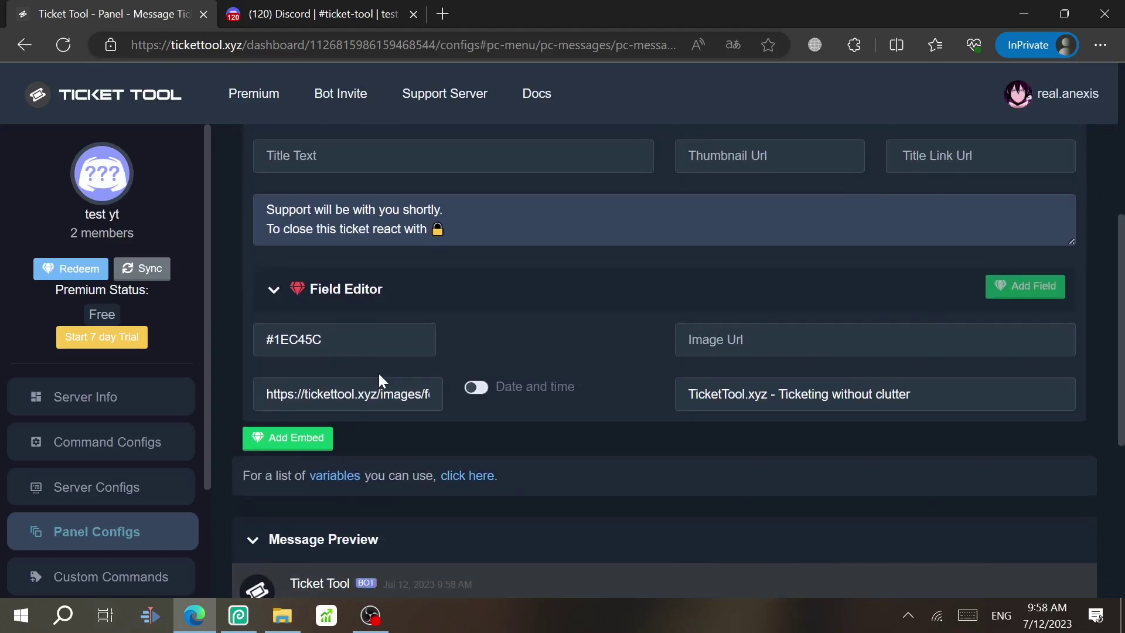
scroll(384, 339, down, 5)
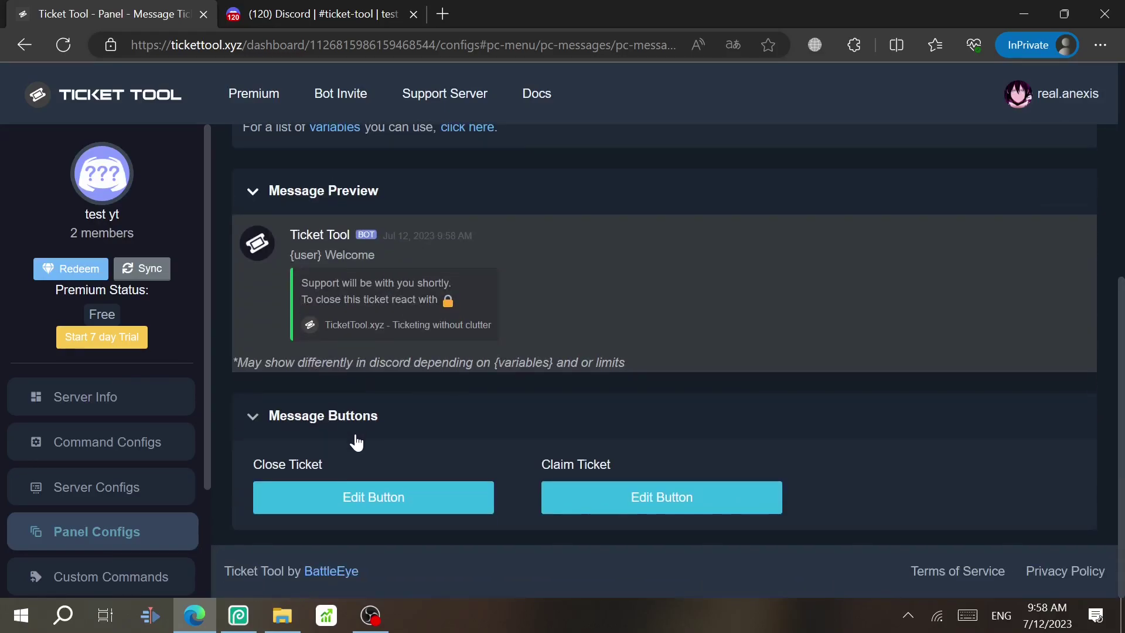
- Review the Close Ticket and Claim Ticket button settings
click(323, 491)
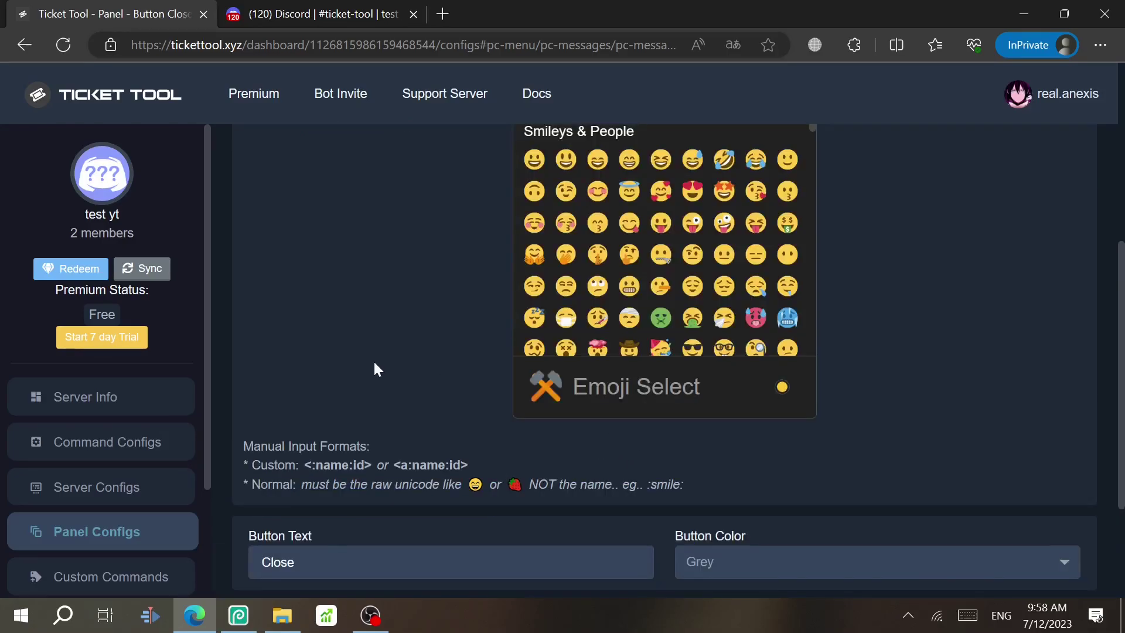
scroll(374, 360, up, 5)
click(256, 238)
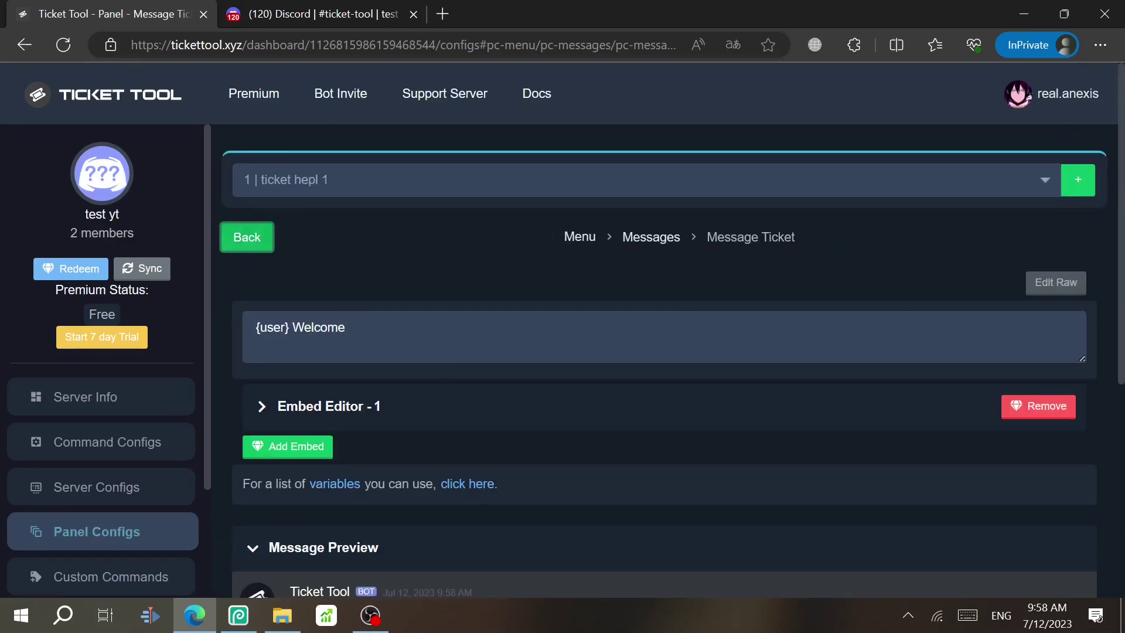
scroll(502, 469, down, 5)
click(602, 499)
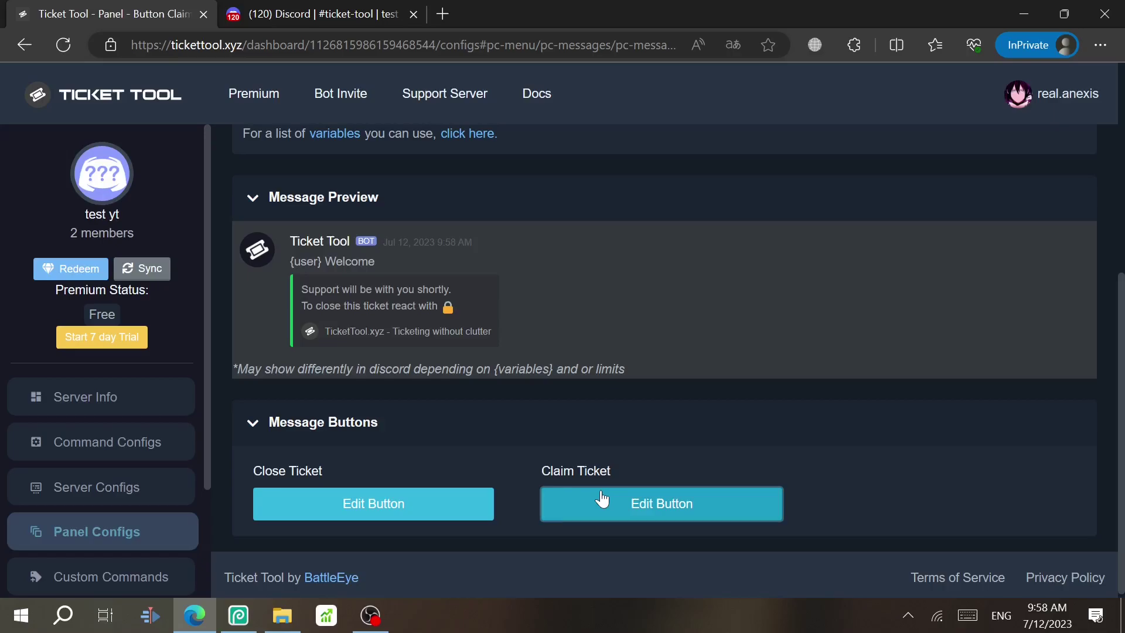
scroll(594, 473, down, 4)
key(alt+Left)
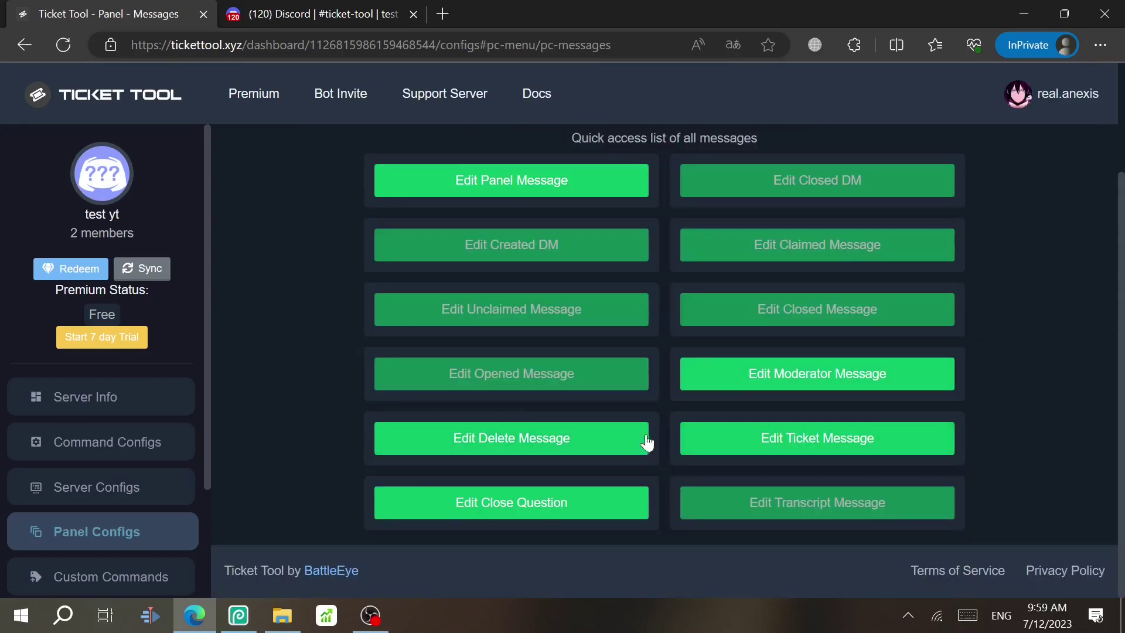
- Open the panel's Category settings and compare the available categories against Discord
scroll(598, 319, up, 2)
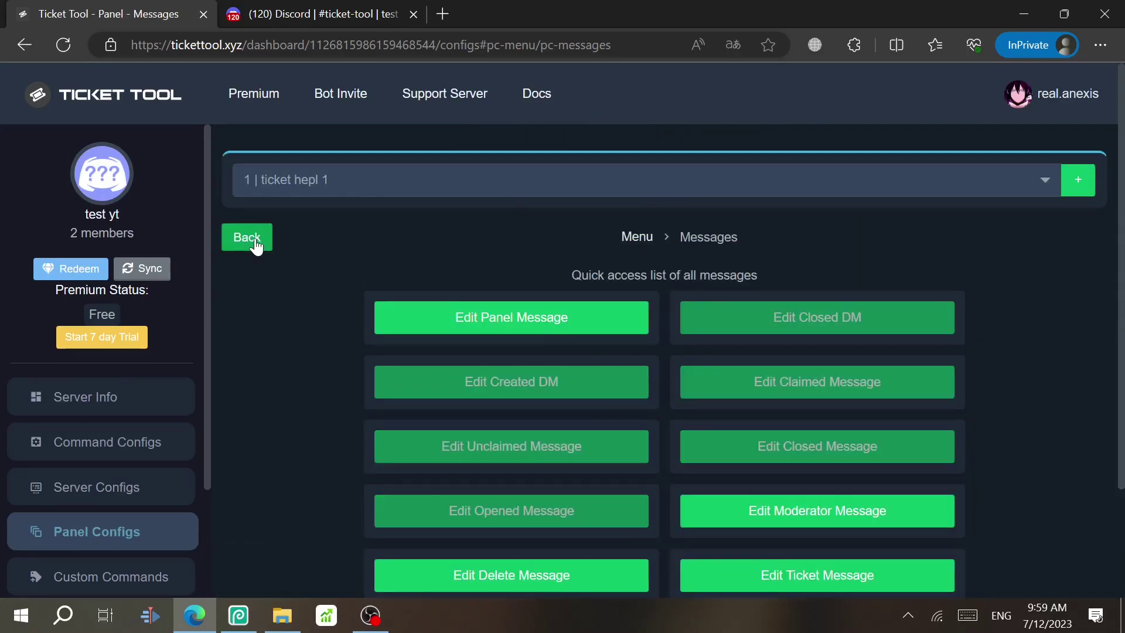
click(253, 240)
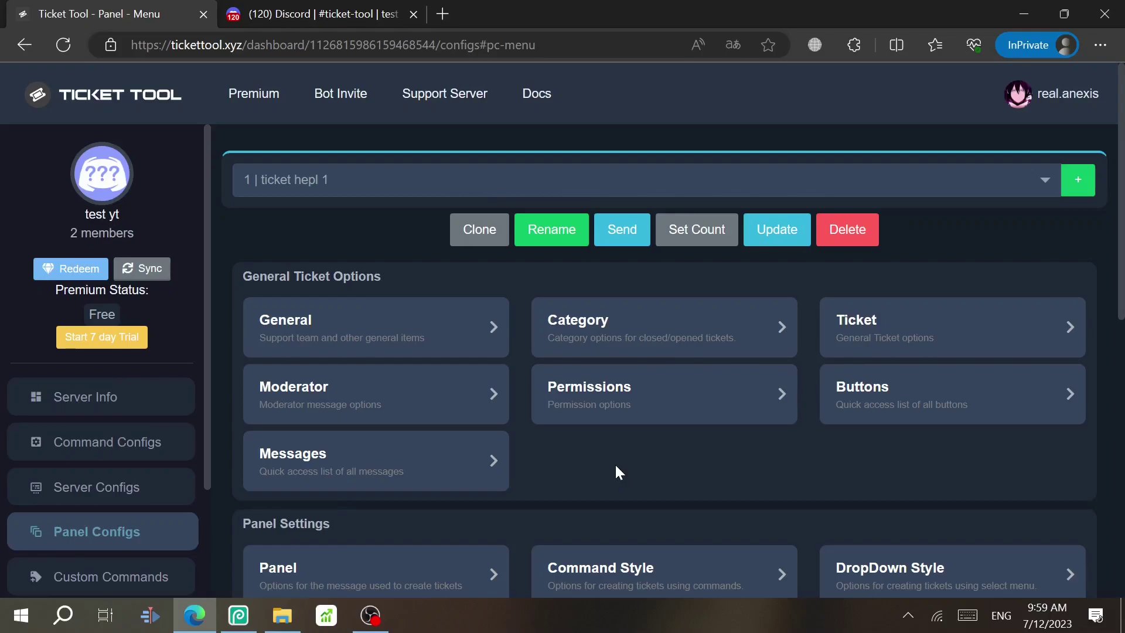
click(617, 355)
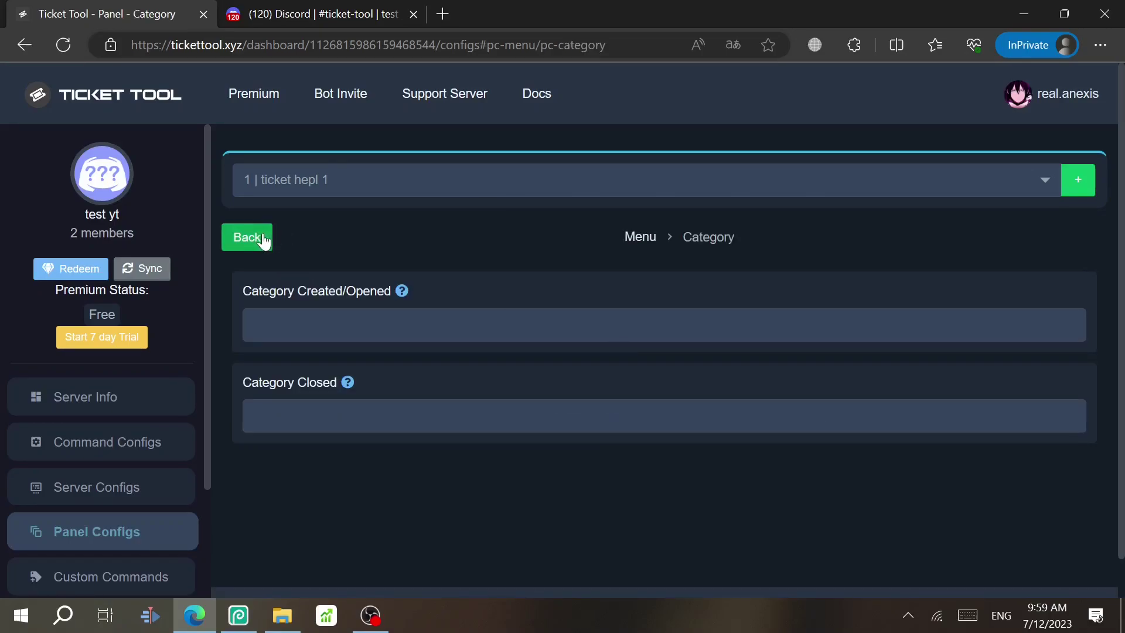
click(664, 325)
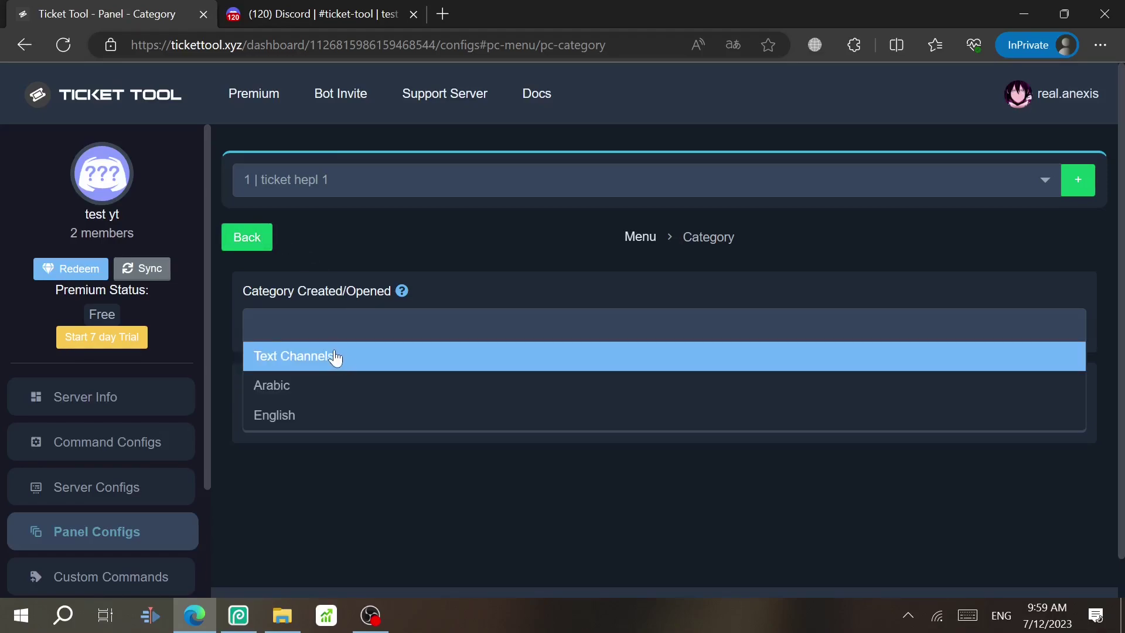
click(332, 265)
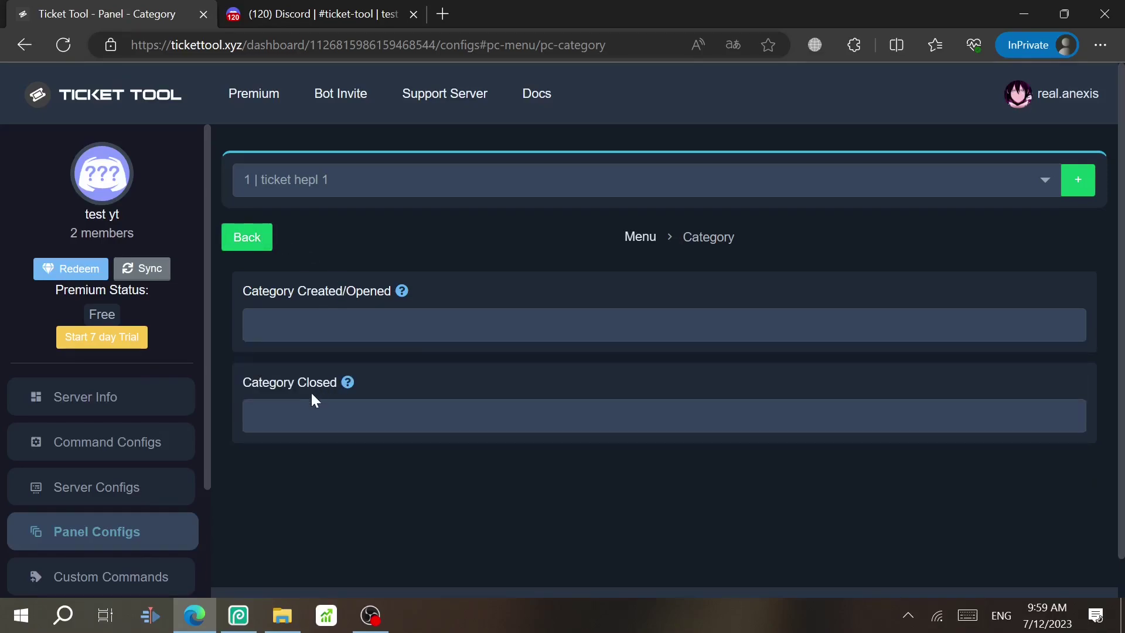
click(664, 416)
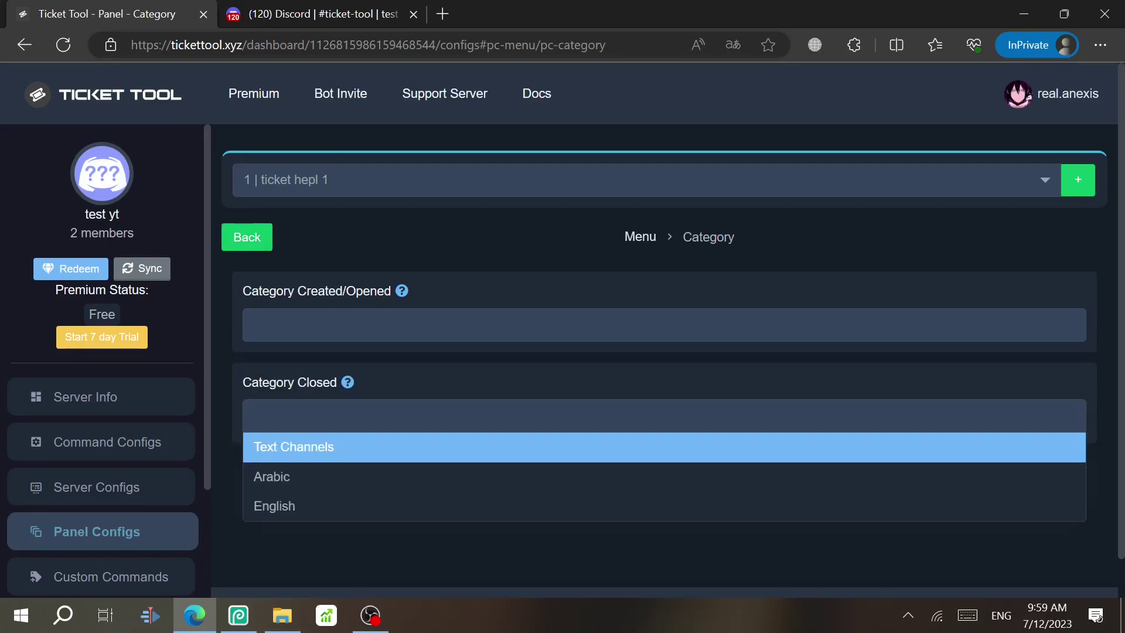
click(377, 390)
key(ctrl+Tab)
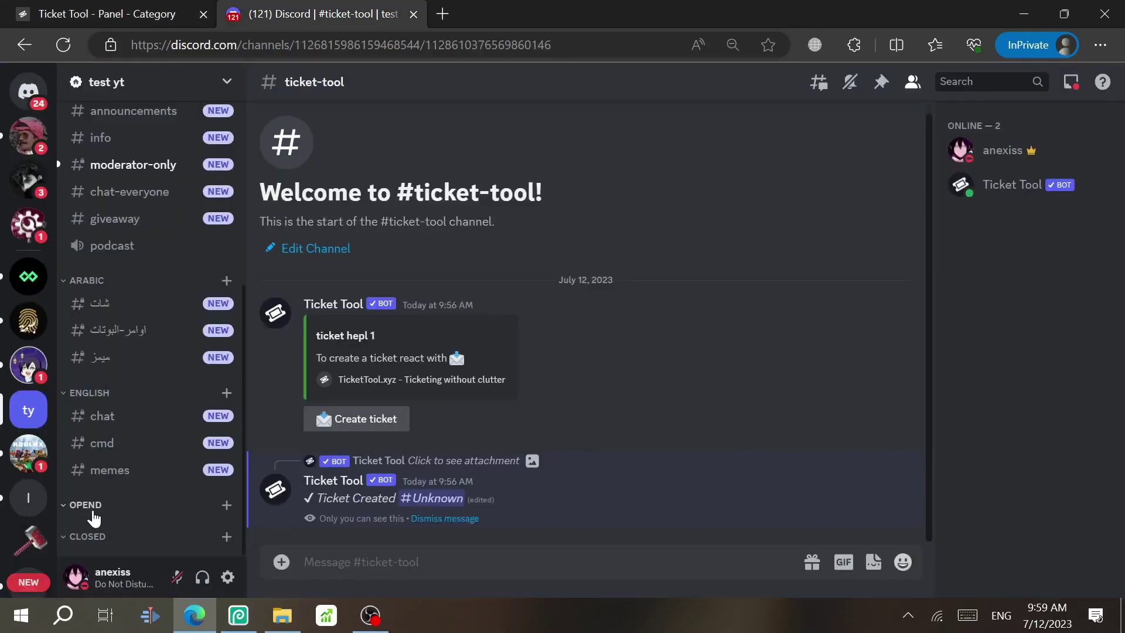
click(198, 8)
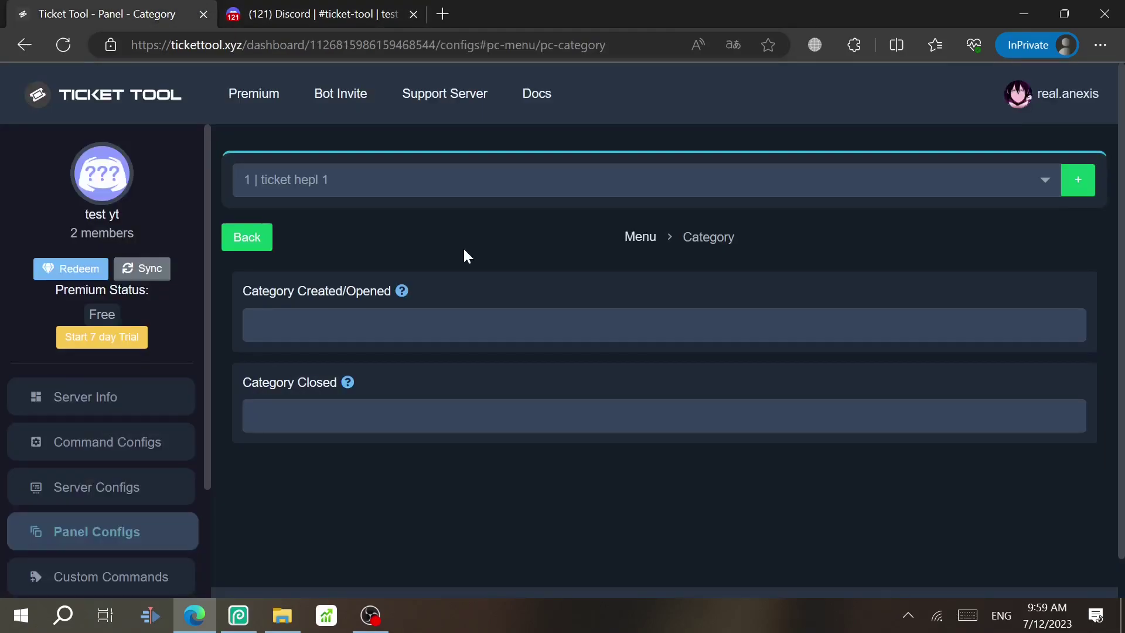
- Set opened tickets to the opend category and closed tickets to closed, then save
click(254, 323)
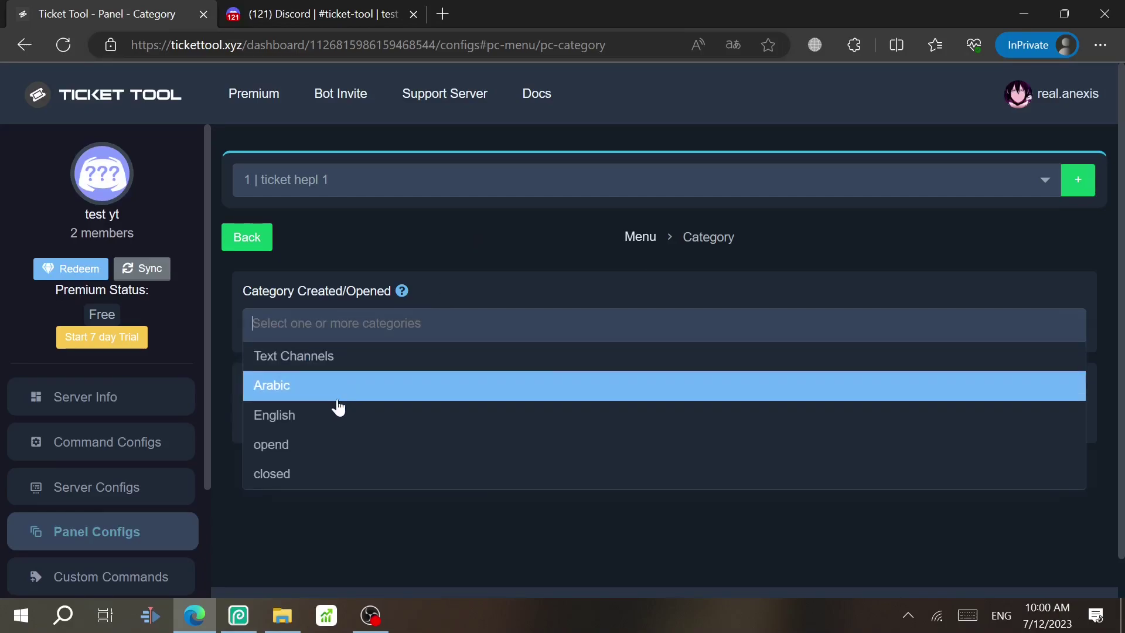
click(312, 449)
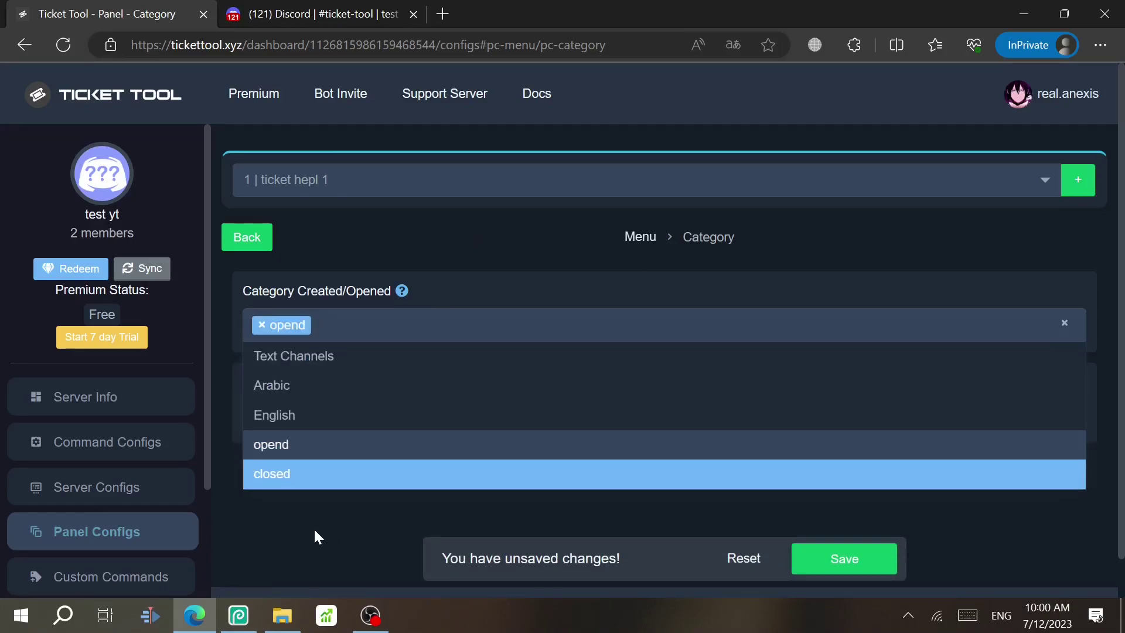
click(314, 527)
click(336, 417)
click(296, 565)
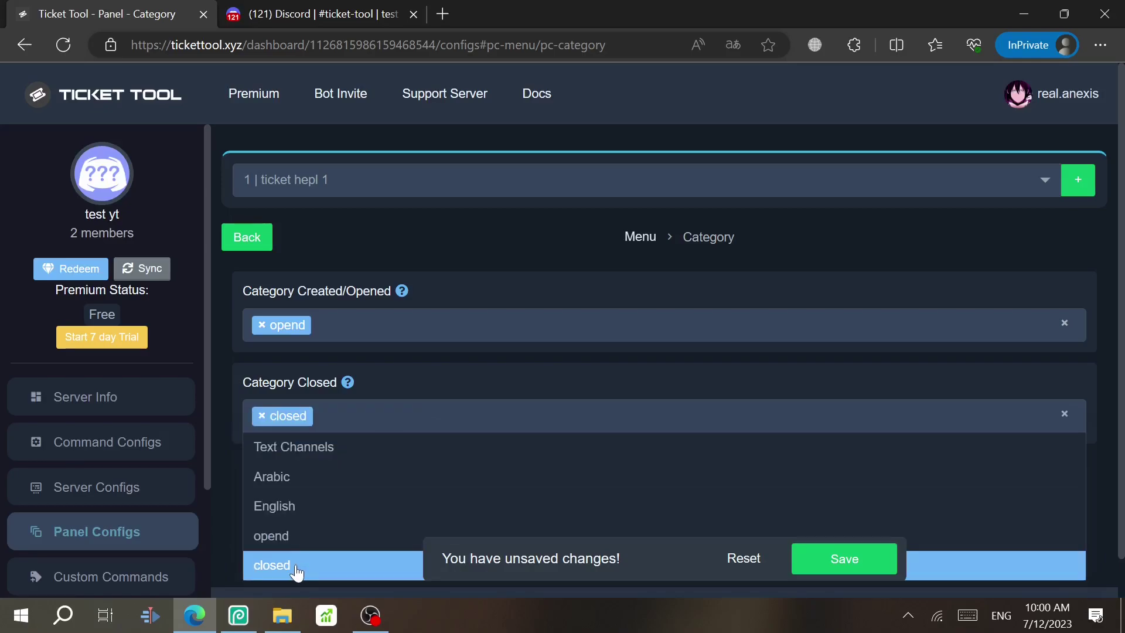
click(871, 561)
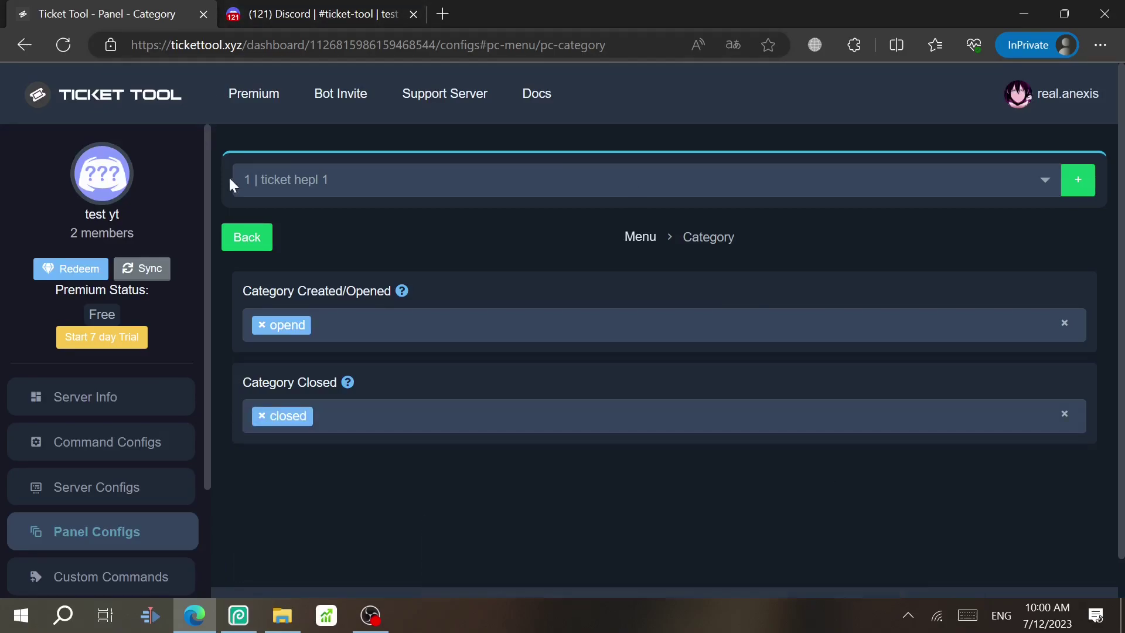
click(397, 9)
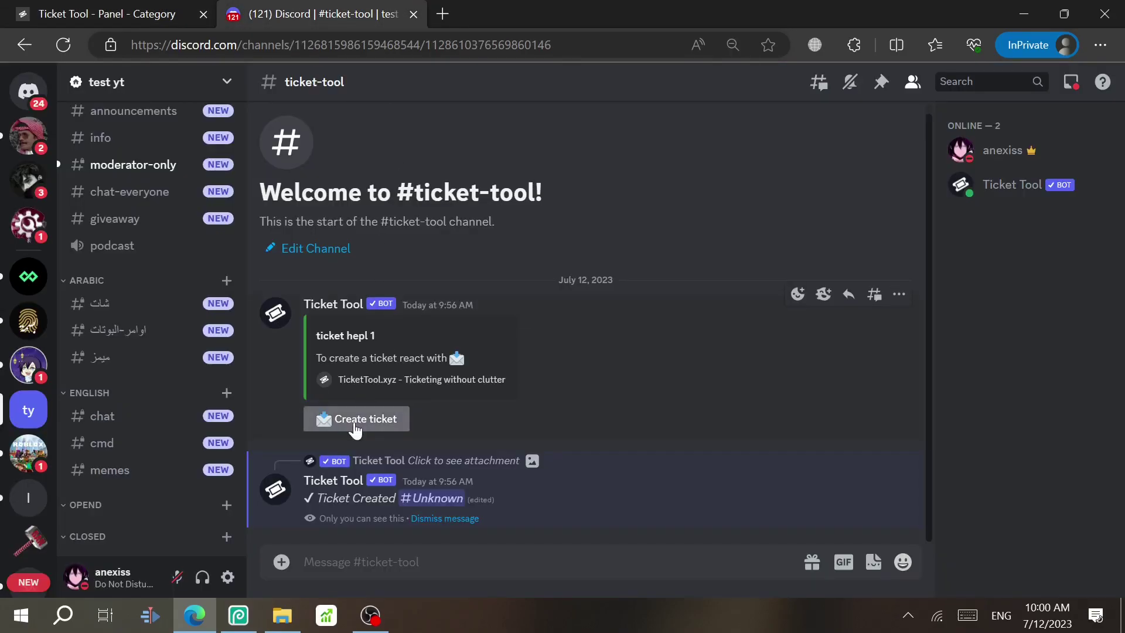
- Create ticket-0002, close it into closed-0002, and delete it
click(355, 427)
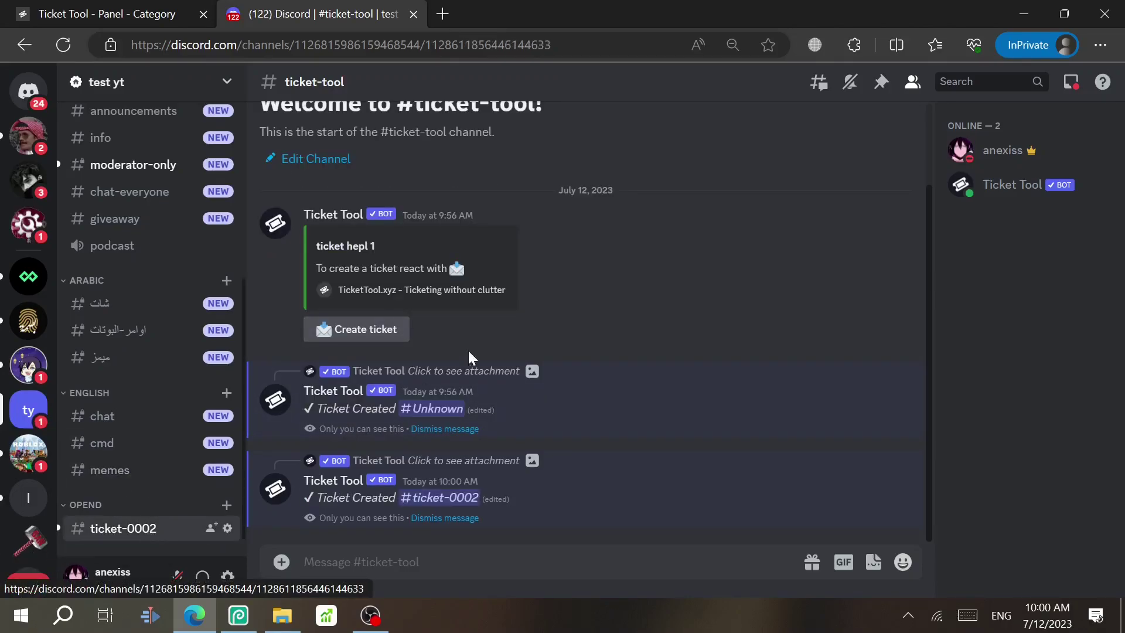
click(144, 529)
click(345, 507)
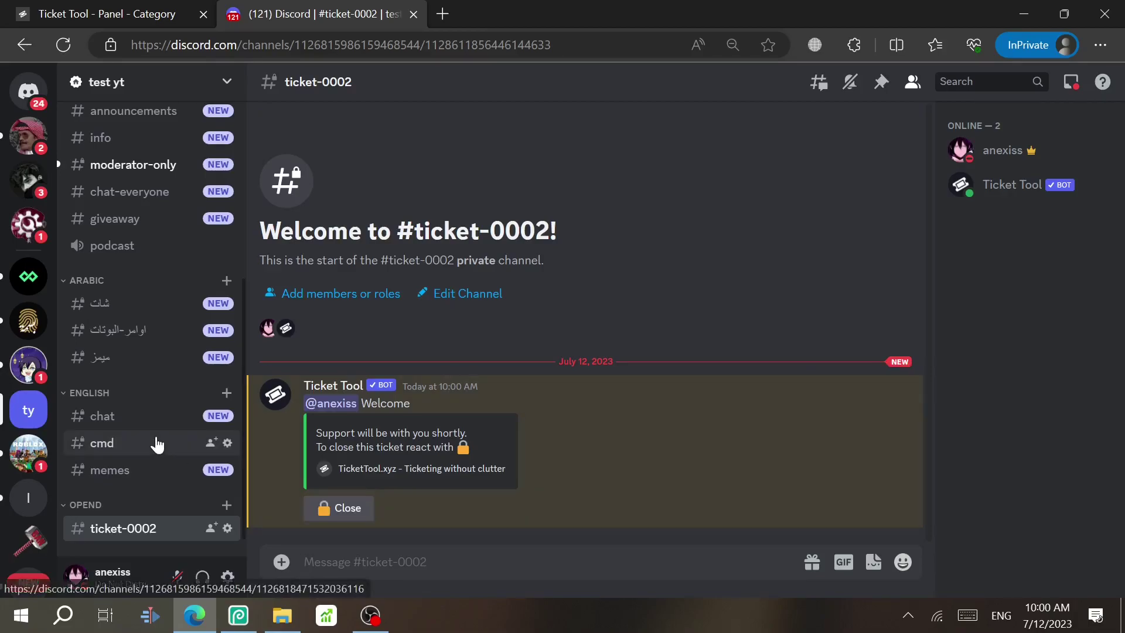
click(328, 507)
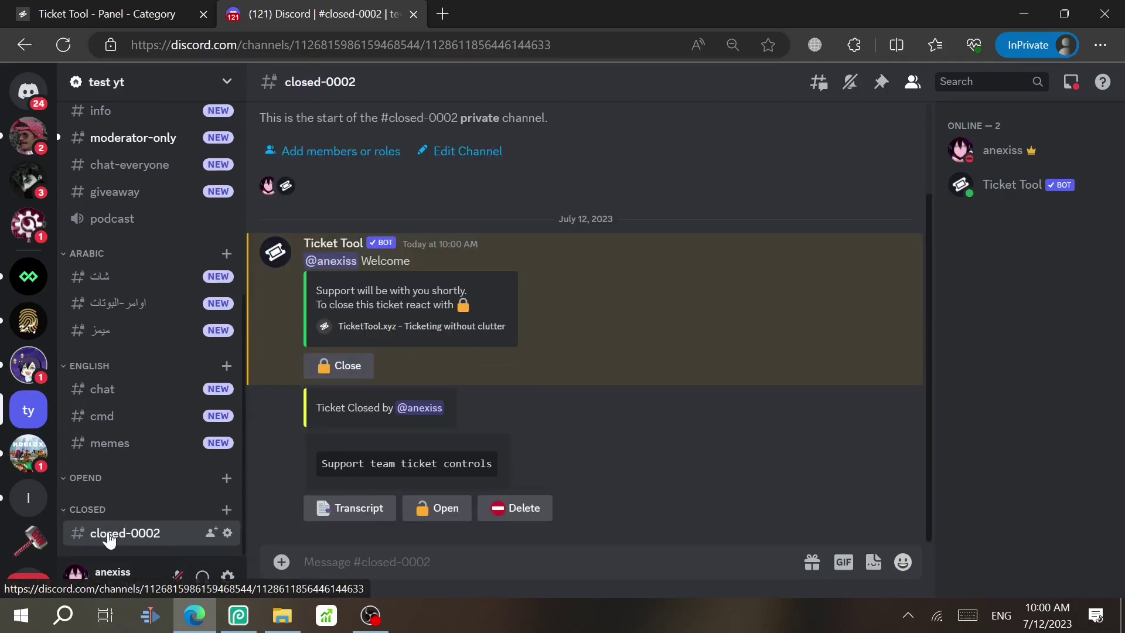
click(519, 507)
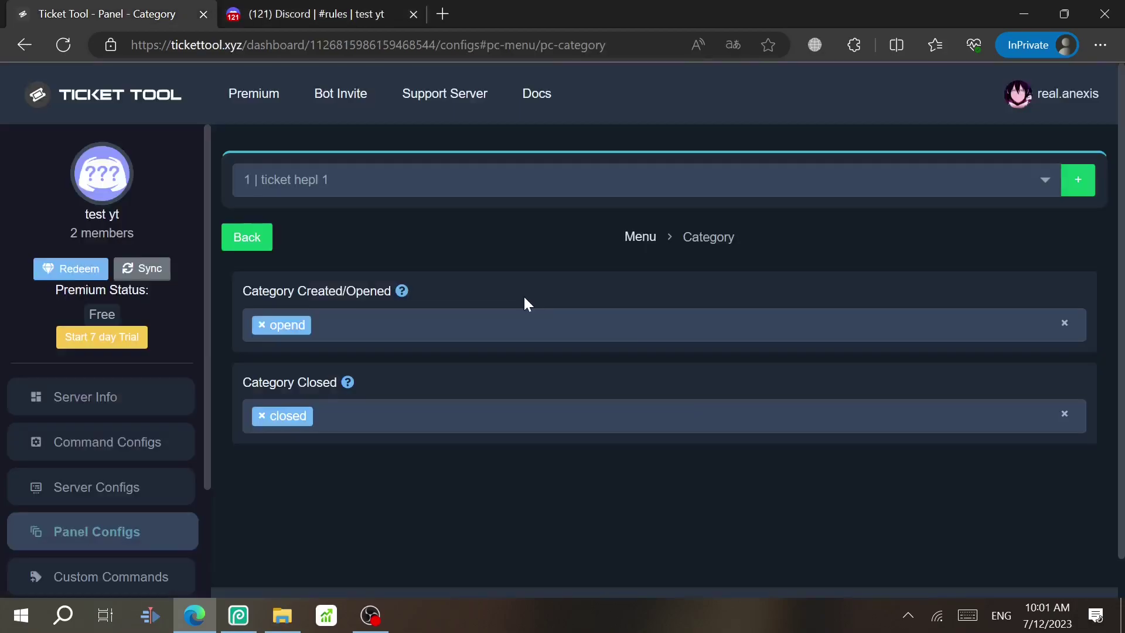
- Review the Support Team role's permissions for opened tickets in the panel's Permissions settings
click(240, 238)
click(602, 391)
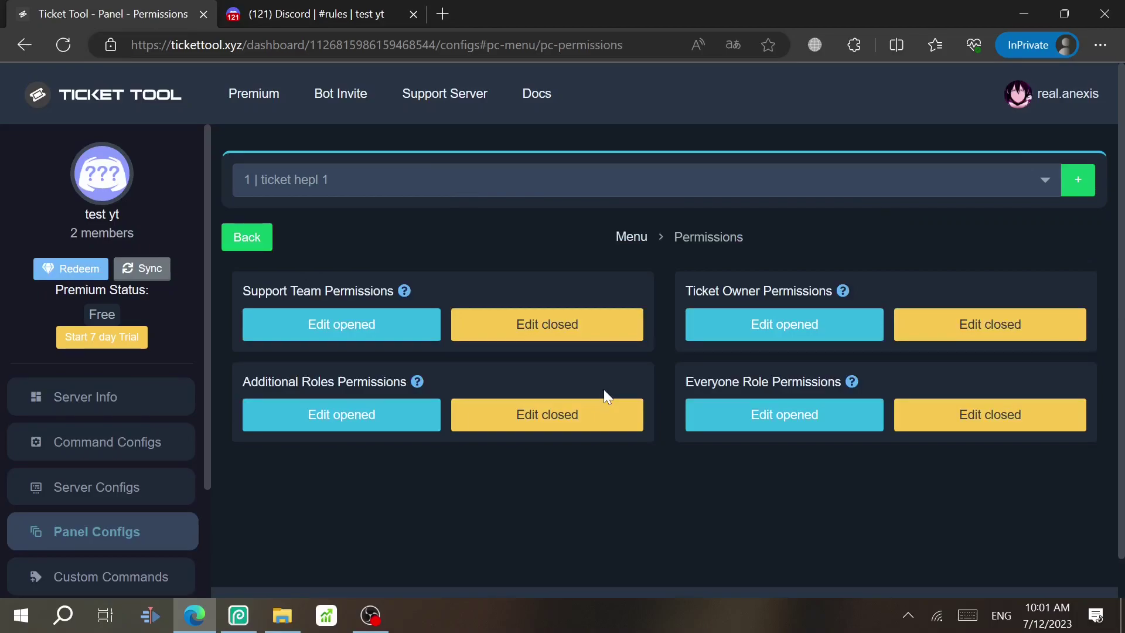
click(310, 325)
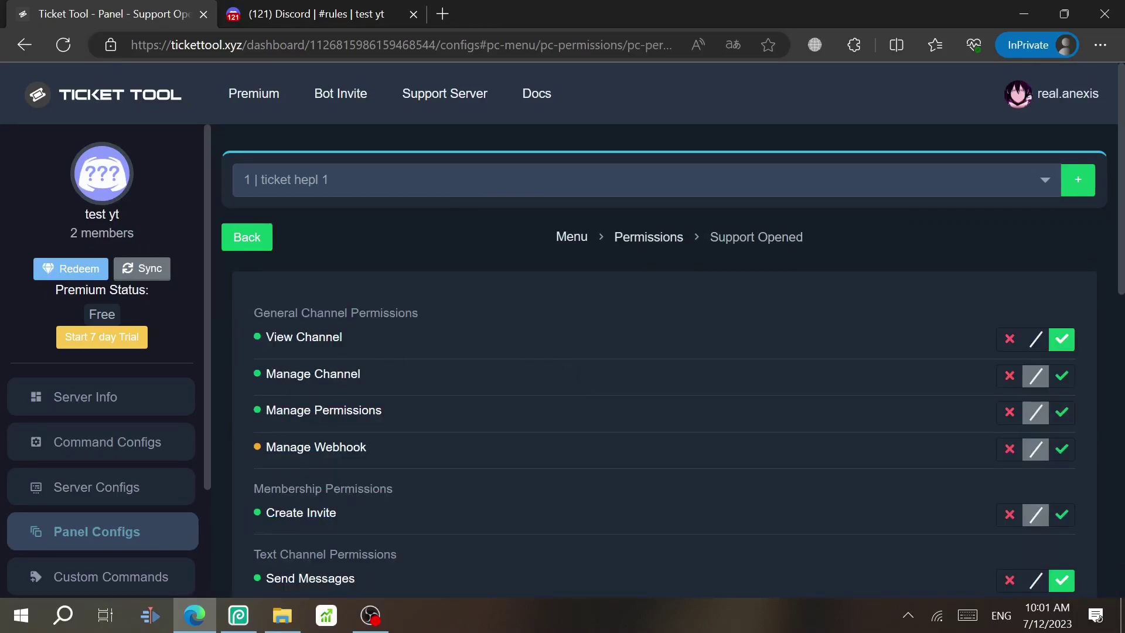
click(246, 237)
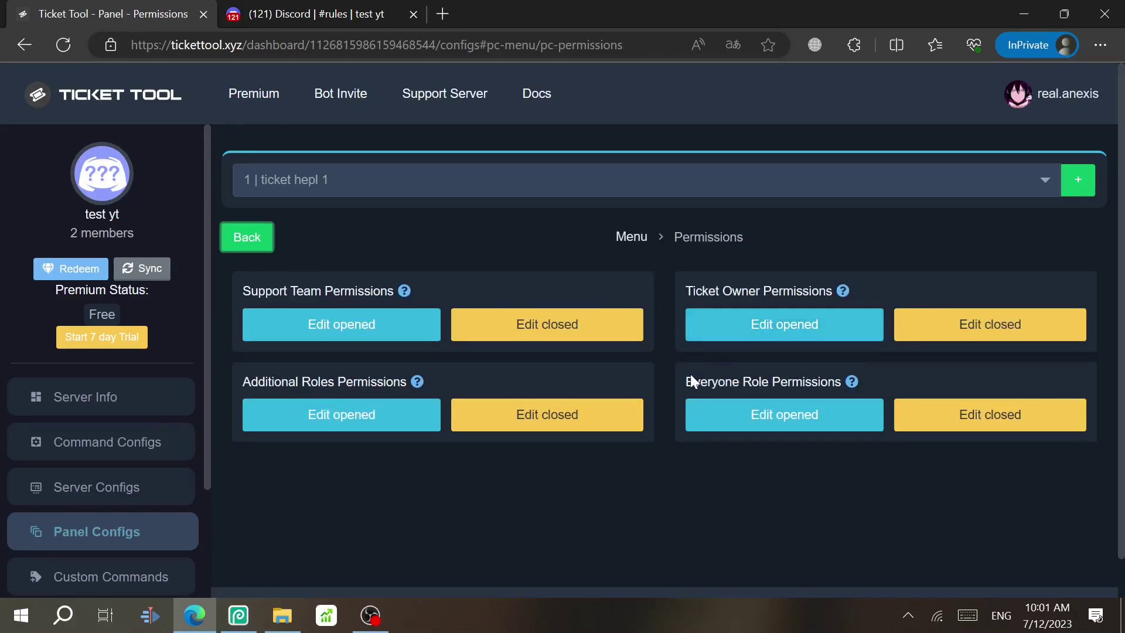
- Review the Everyone role's opened-ticket permissions and return to the panel's main menu
click(734, 417)
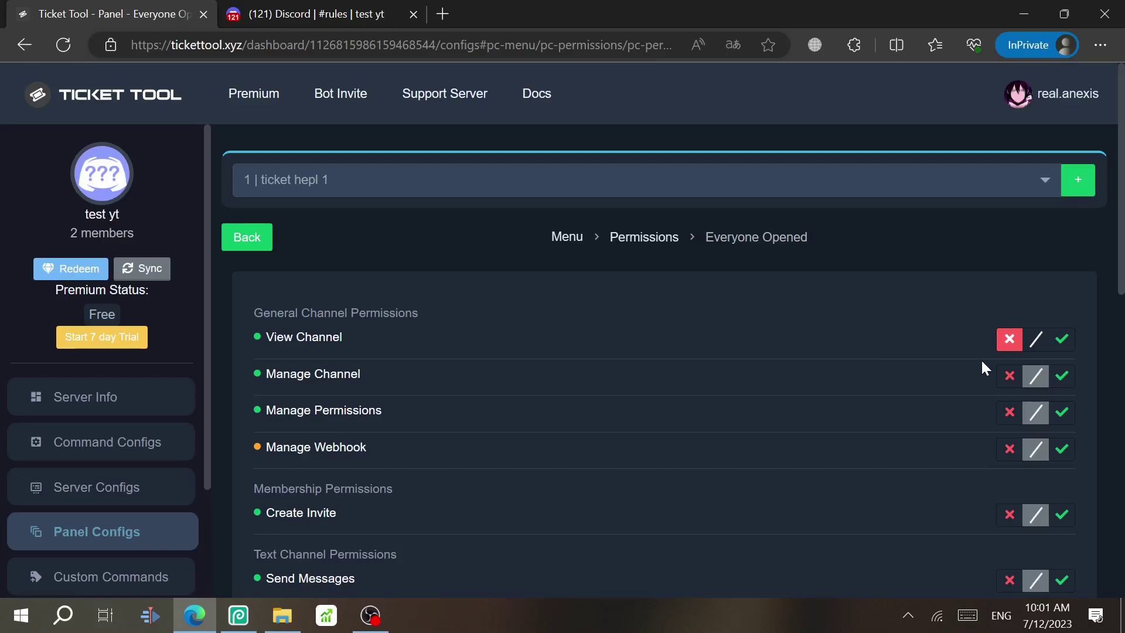
click(230, 242)
click(232, 236)
scroll(420, 476, down, 9)
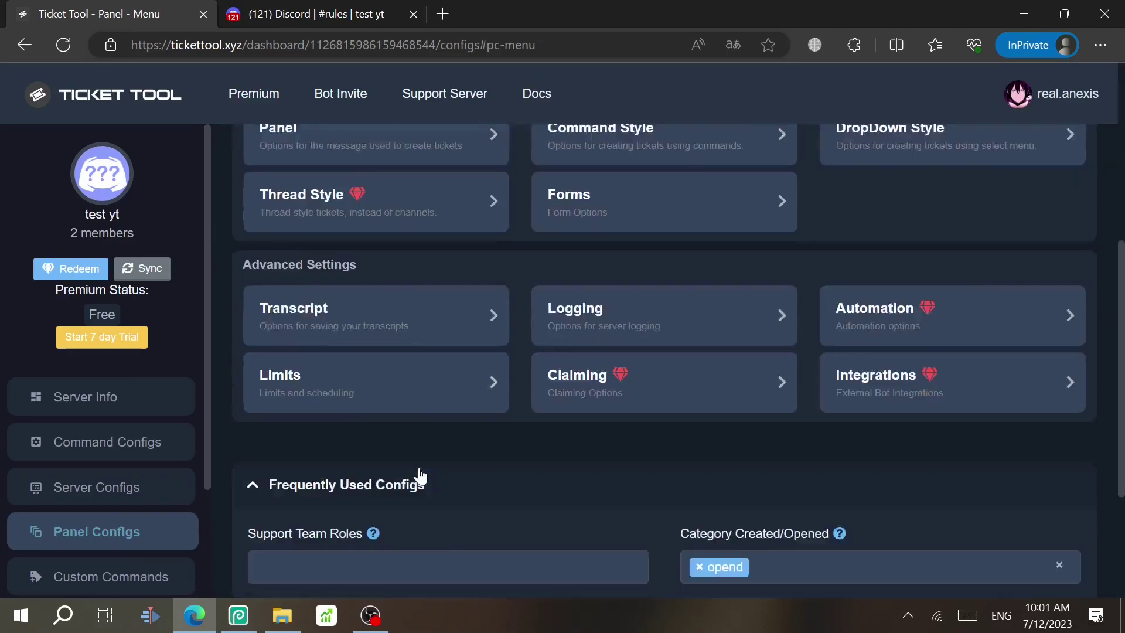
click(448, 462)
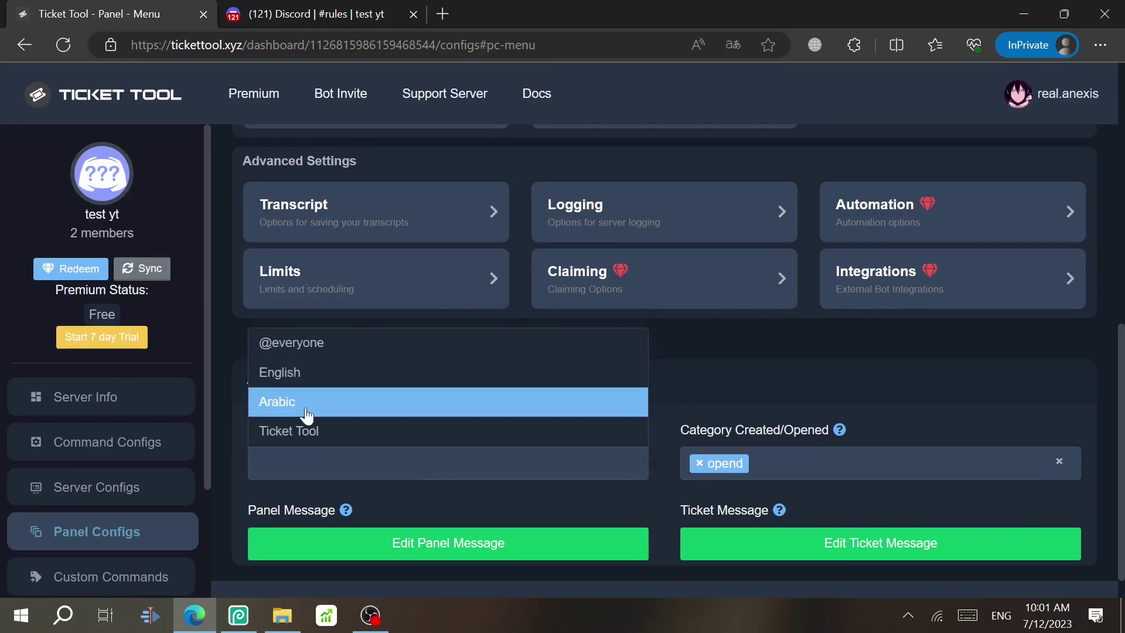
click(378, 507)
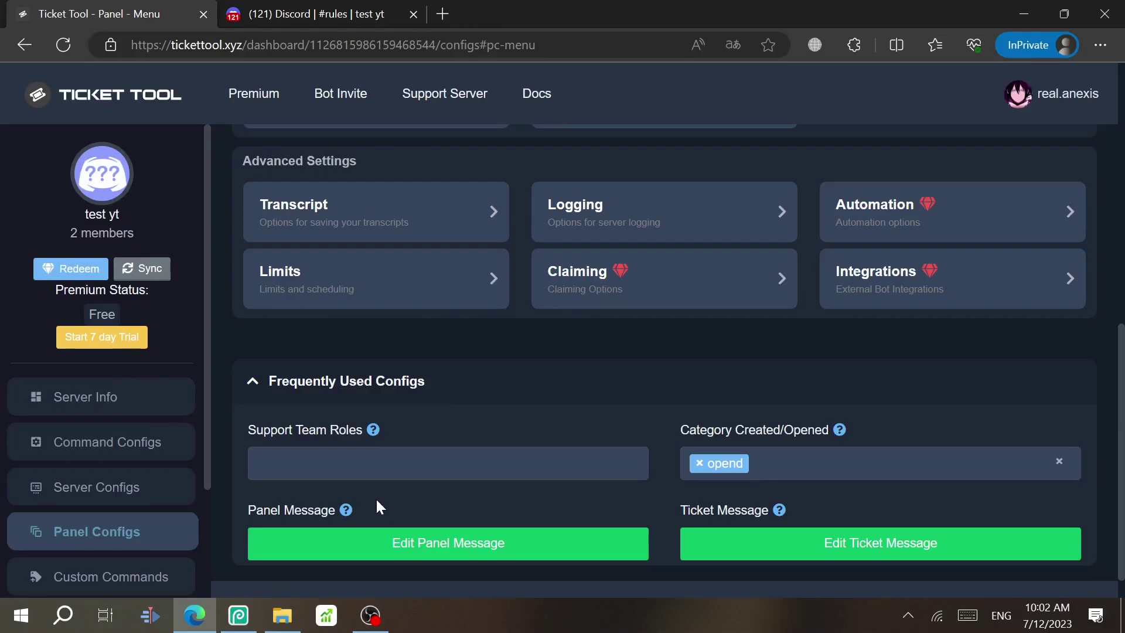
scroll(374, 497, up, 8)
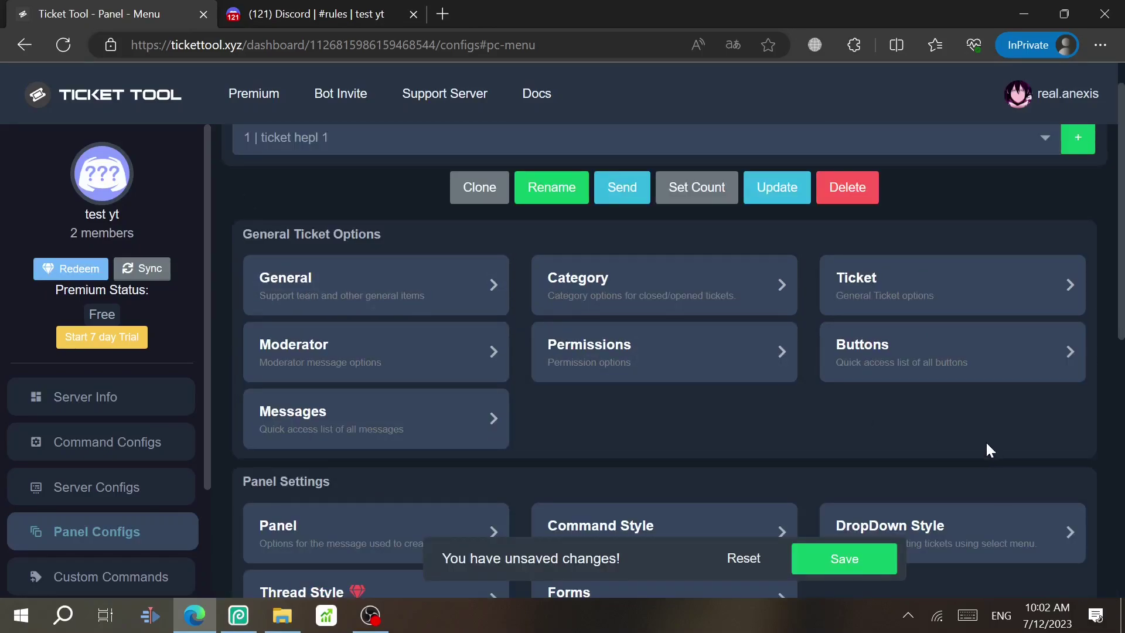